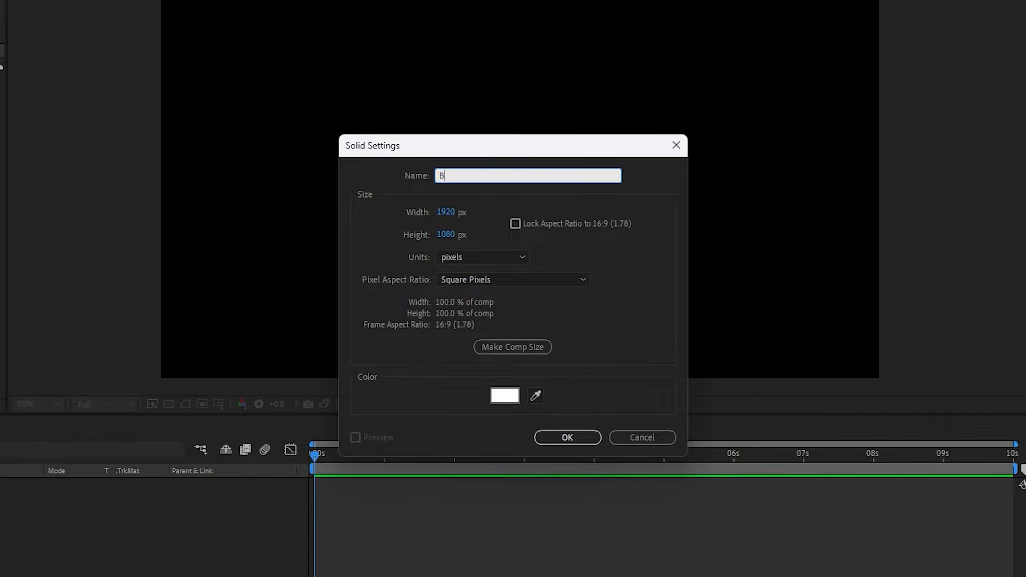
Create the white 1920 × 1080 px solid named BG and apply the Fill effect to it.
{"action": "left_click", "coordinate": [566, 436]}
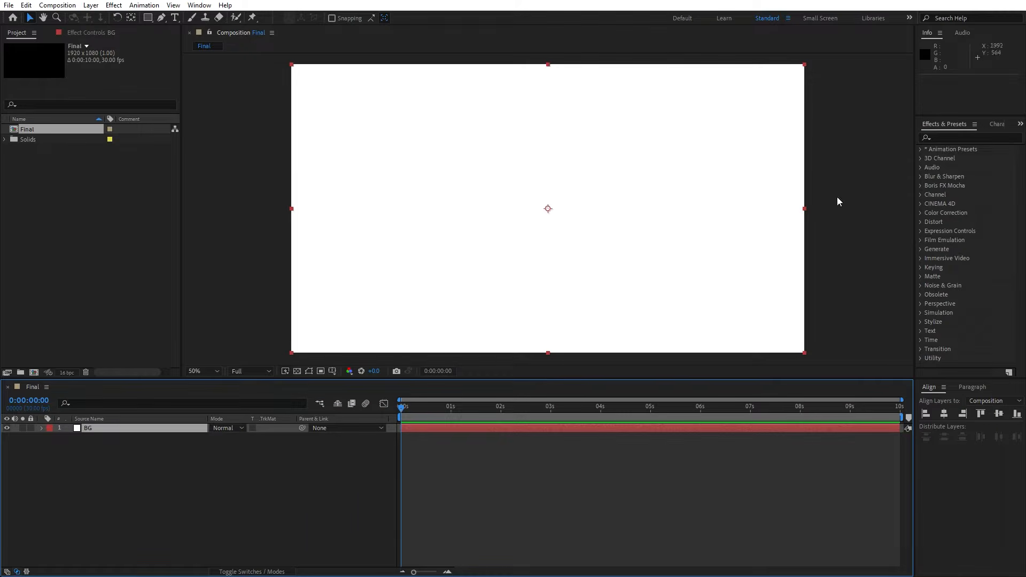
{"action": "left_click", "coordinate": [946, 138]}
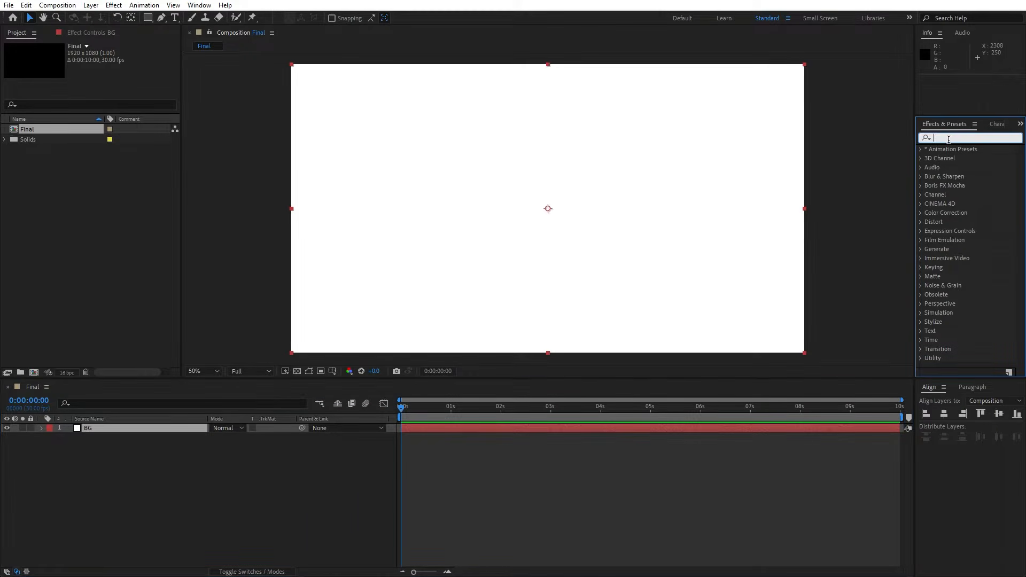
{"action": "type", "text": "fill"}
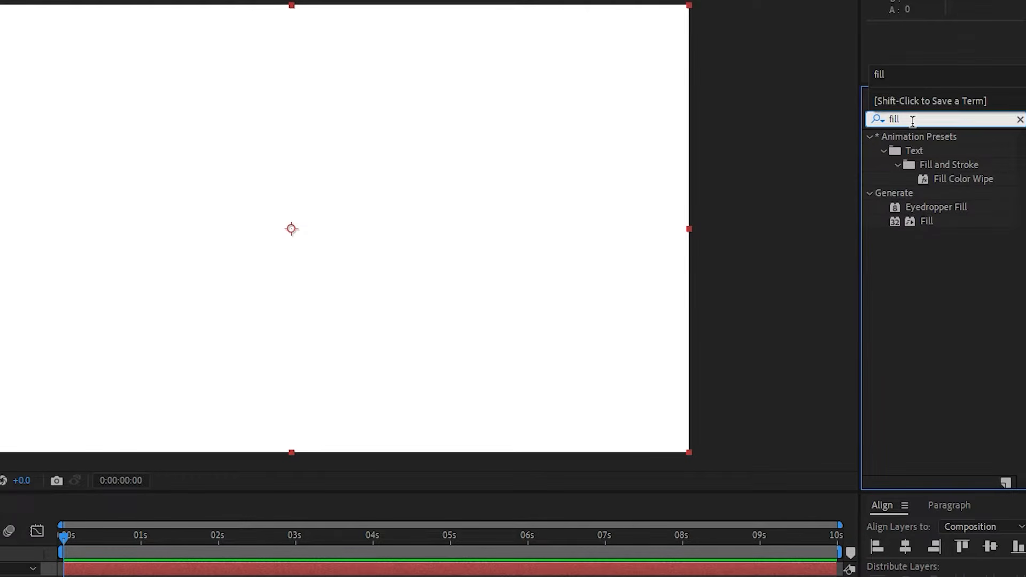
{"action": "left_click_drag", "start_coordinate": [889, 222], "coordinate": [0, 506]}
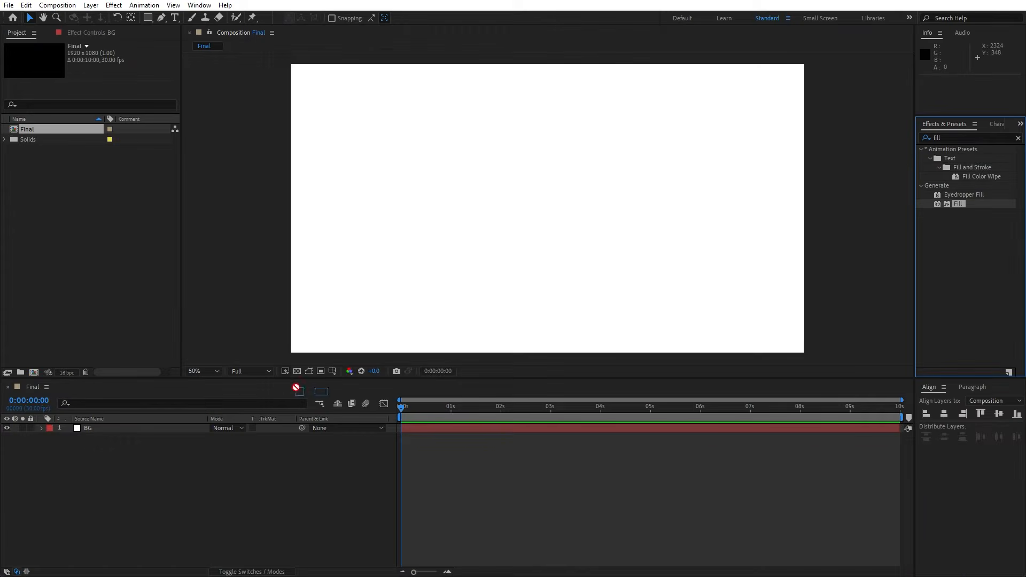
{"action": "left_click_drag", "start_coordinate": [296, 387], "coordinate": [149, 427]}
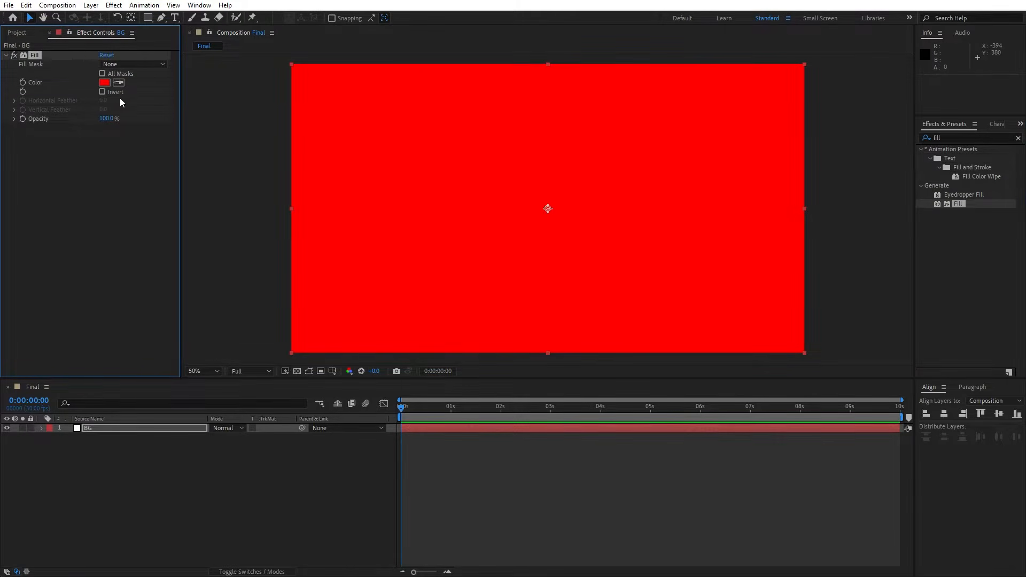
Set the BG layer's Fill color to white, FFFFFF.
{"action": "left_click", "coordinate": [104, 82]}
{"action": "type", "text": "FFFFFF"}
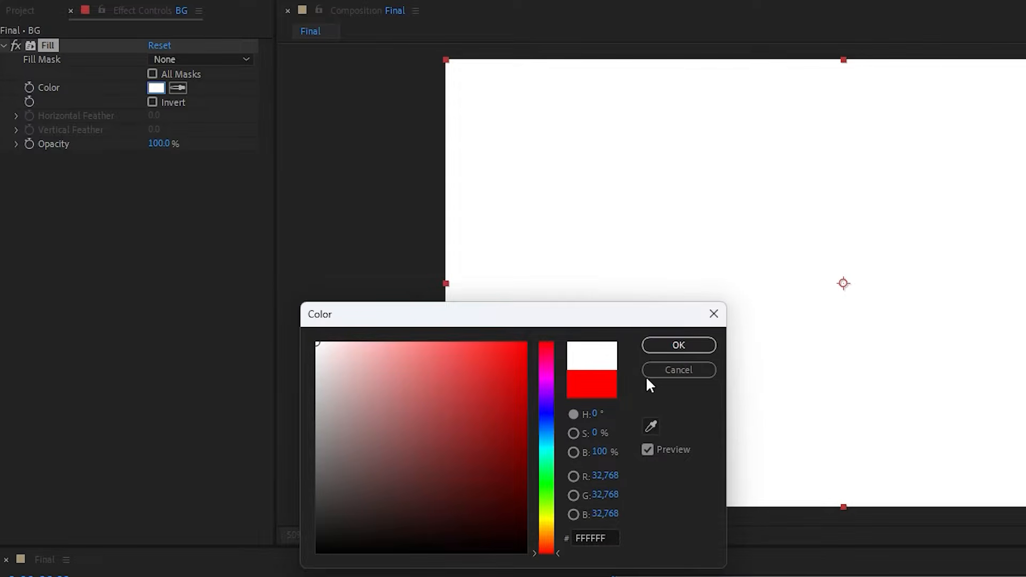
{"action": "left_click", "coordinate": [678, 345]}
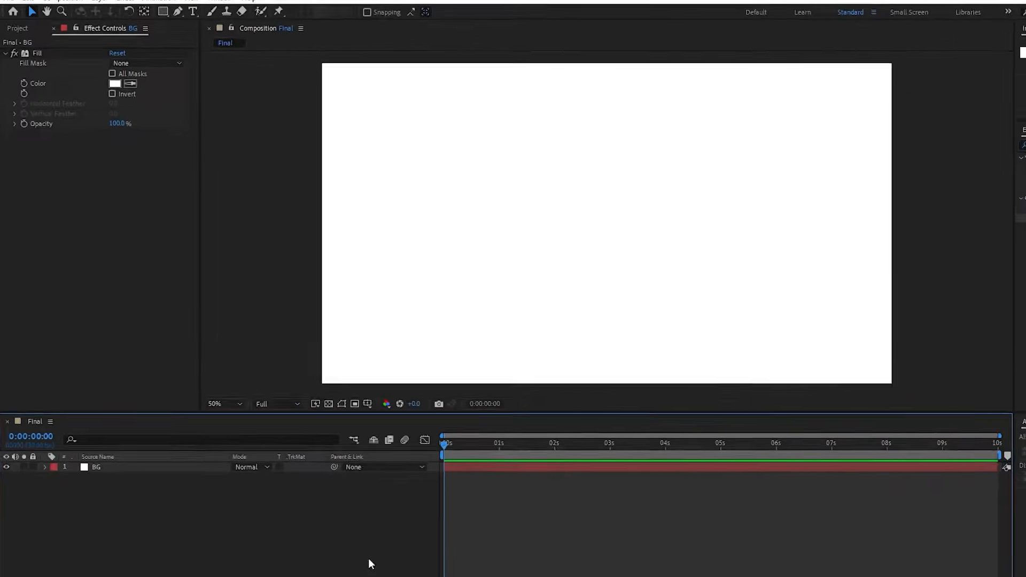
Create a second white 1920 × 1080 px solid named Radio Waves above the BG layer.
{"action": "right_click", "coordinate": [299, 490]}
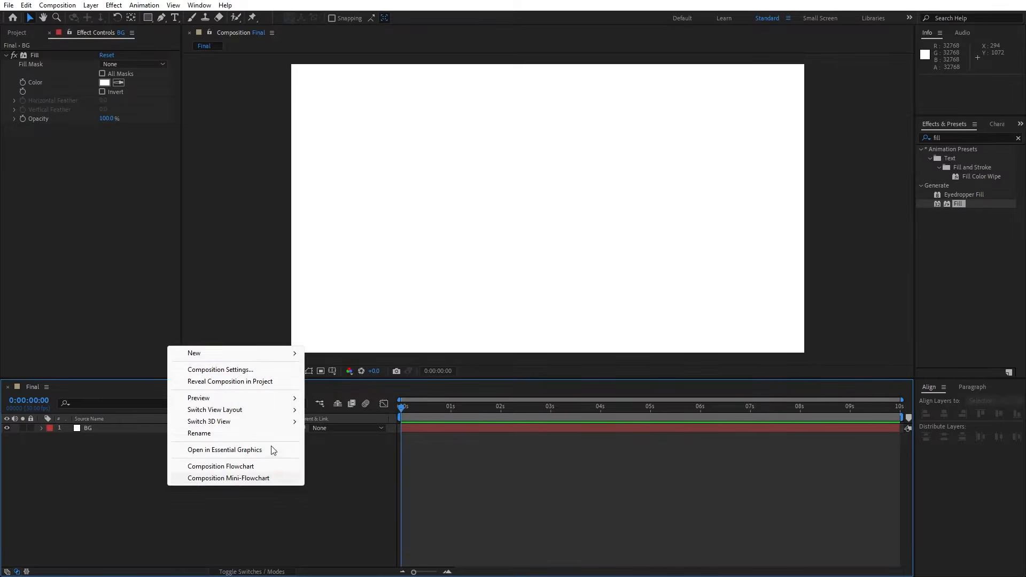
{"action": "mouse_move", "coordinate": [256, 386]}
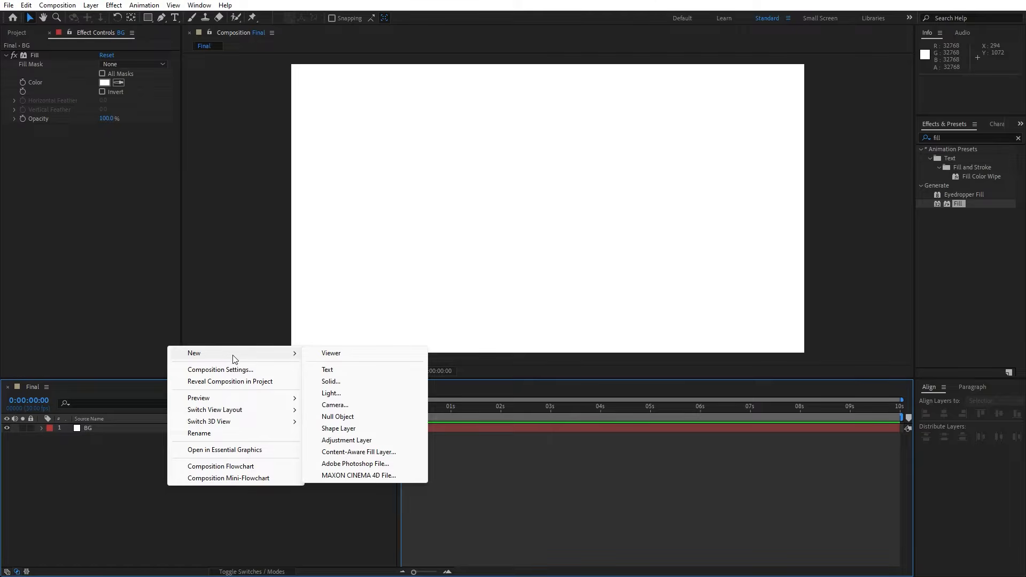
{"action": "left_click", "coordinate": [339, 383]}
{"action": "type", "text": "Radio Waves"}
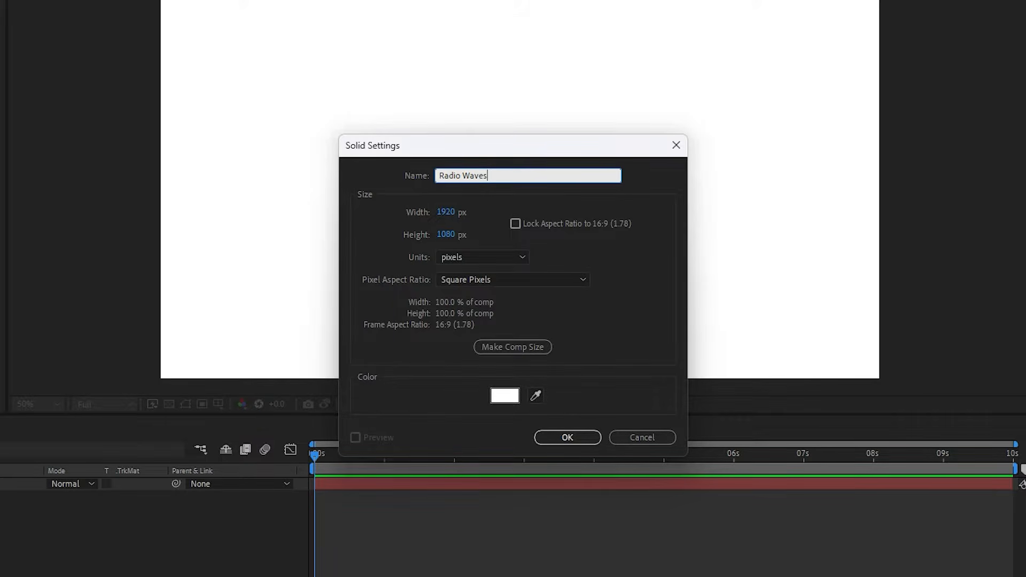
{"action": "left_click", "coordinate": [588, 442]}
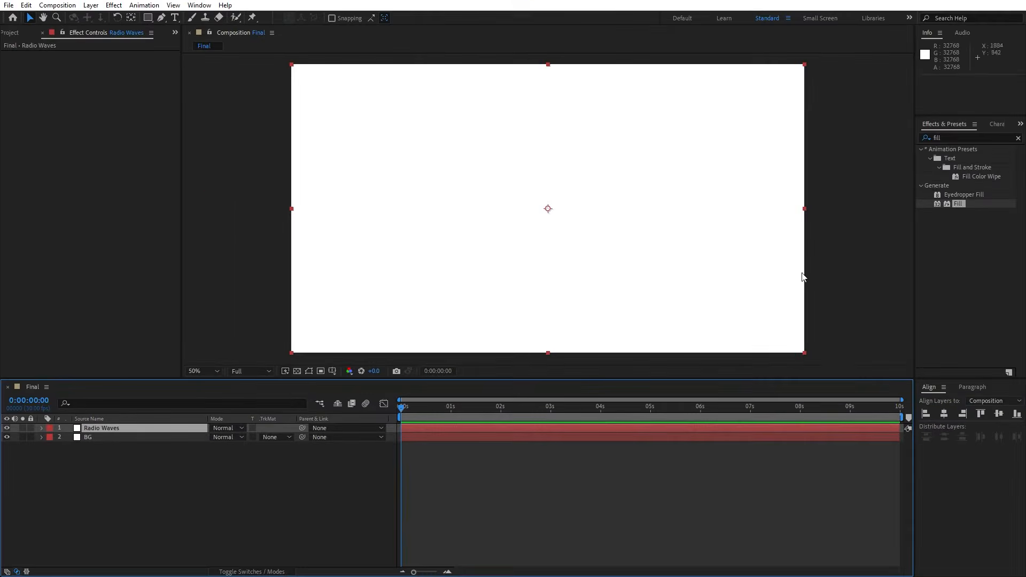
Apply the Radio Waves effect to the Radio Waves solid and preview its animation, parking the playhead at 3 seconds.
{"action": "left_click", "coordinate": [959, 134]}
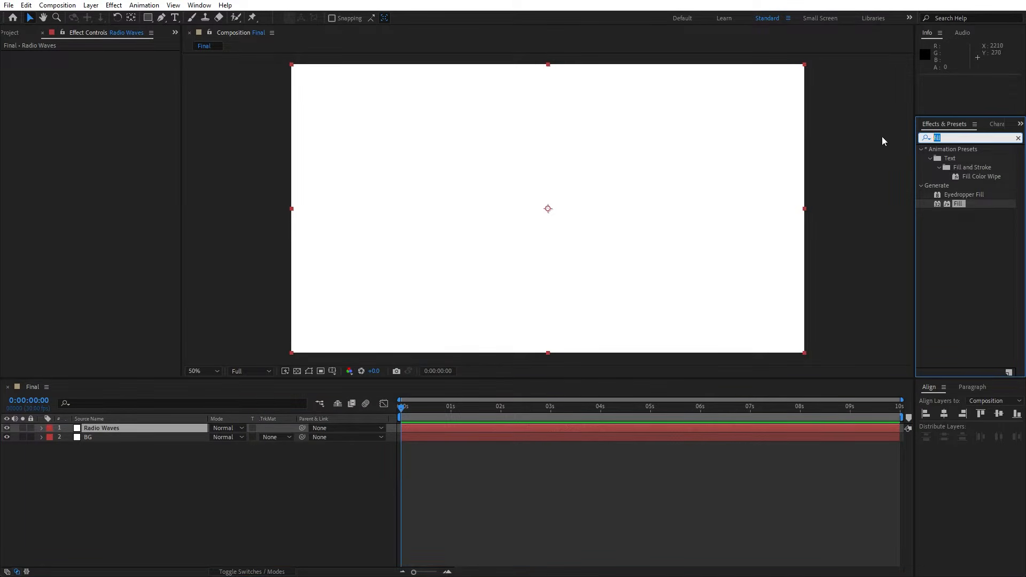
{"action": "type", "text": "radio"}
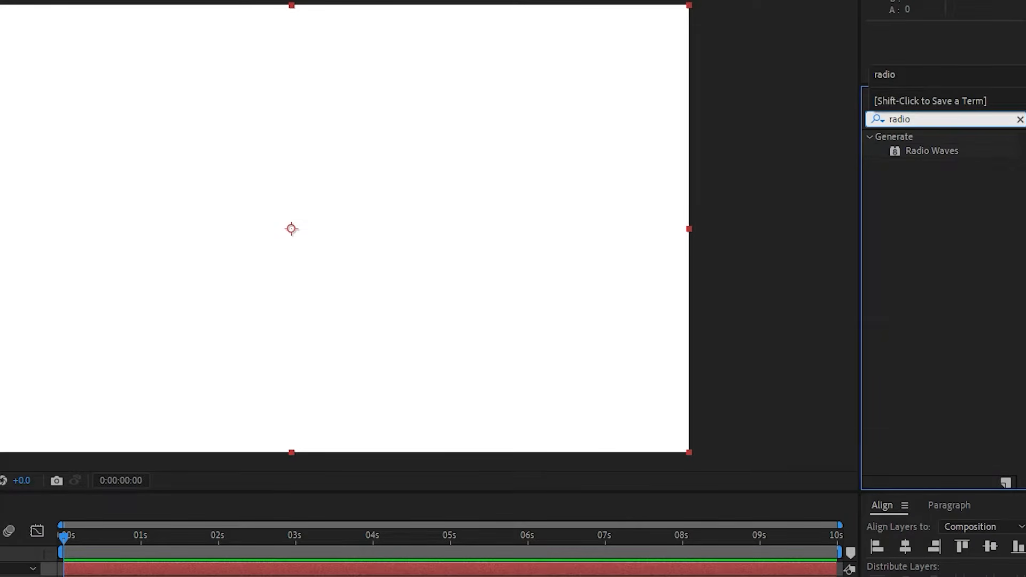
{"action": "left_click_drag", "start_coordinate": [928, 152], "coordinate": [155, 426]}
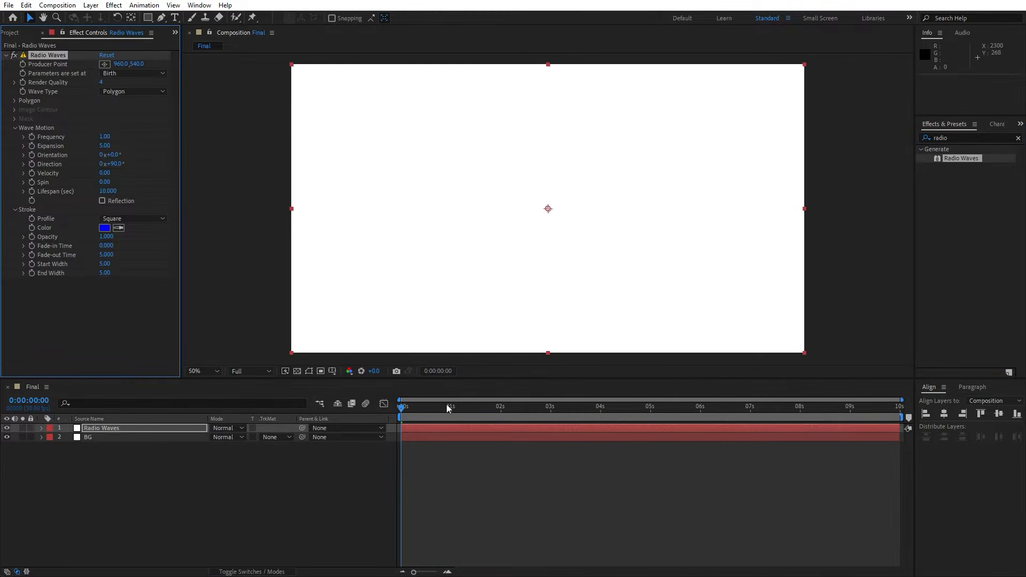
{"action": "left_click_drag", "start_coordinate": [447, 405], "coordinate": [541, 402]}
{"action": "key", "text": "space"}
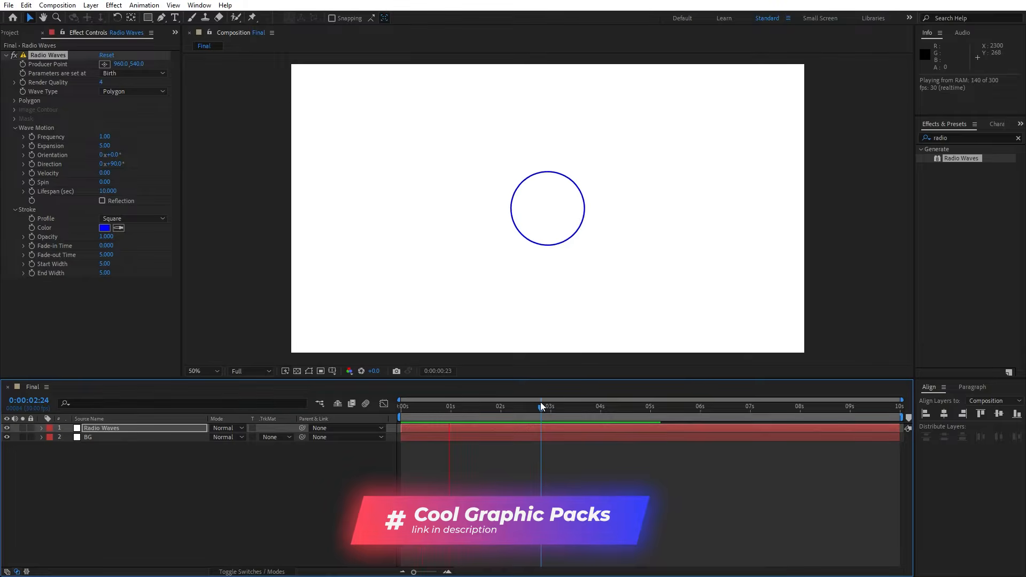
{"action": "left_click_drag", "start_coordinate": [480, 411], "coordinate": [550, 411]}
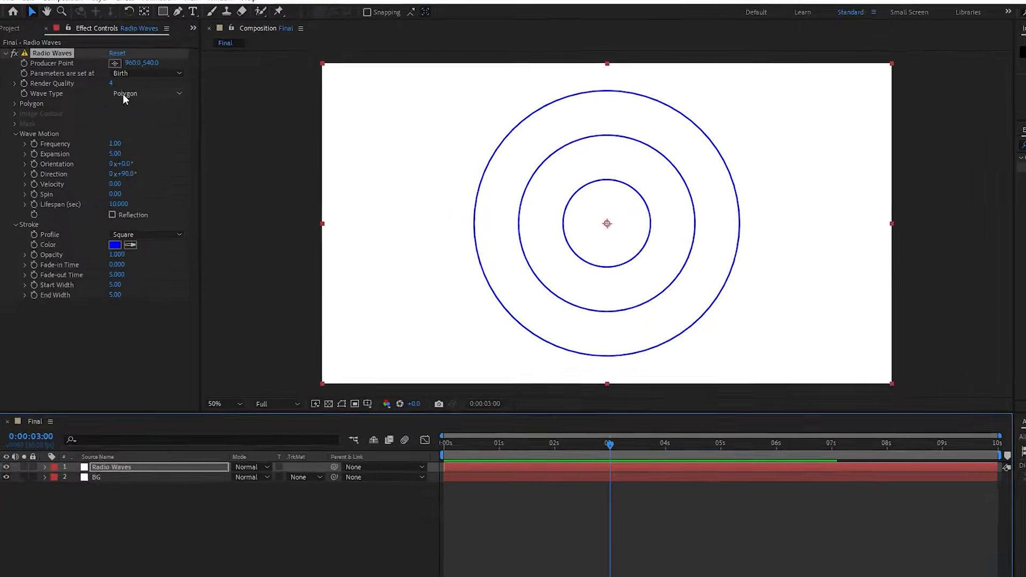
Change the wave type of the Radio Waves effect to Image Contours.
{"action": "left_click", "coordinate": [113, 92]}
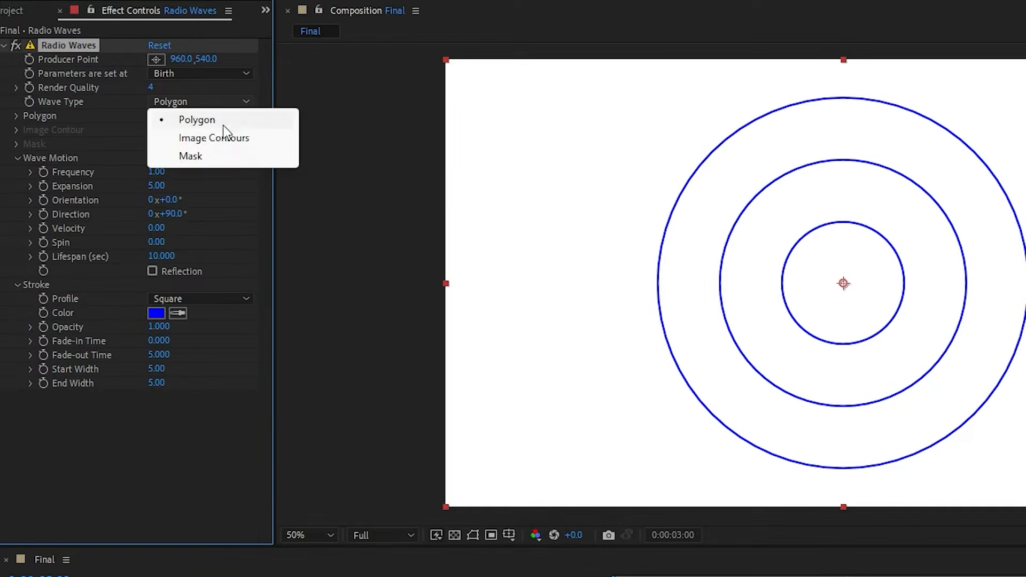
{"action": "left_click", "coordinate": [229, 139]}
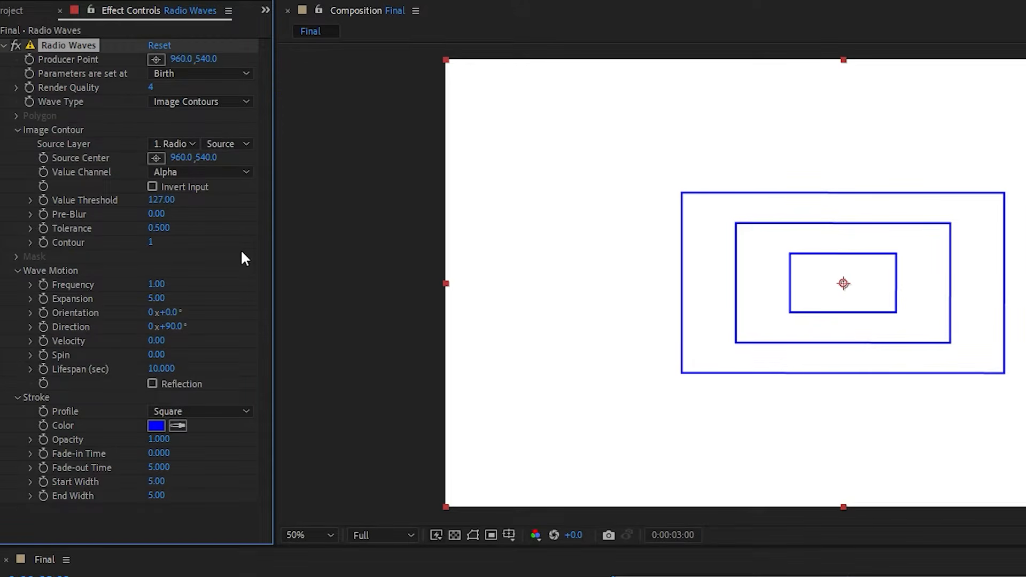
{"action": "left_click", "coordinate": [218, 305]}
Set the wave motion's frequency to 2 and its expansion to 8.
{"action": "left_click", "coordinate": [157, 284]}
{"action": "type", "text": "2"}
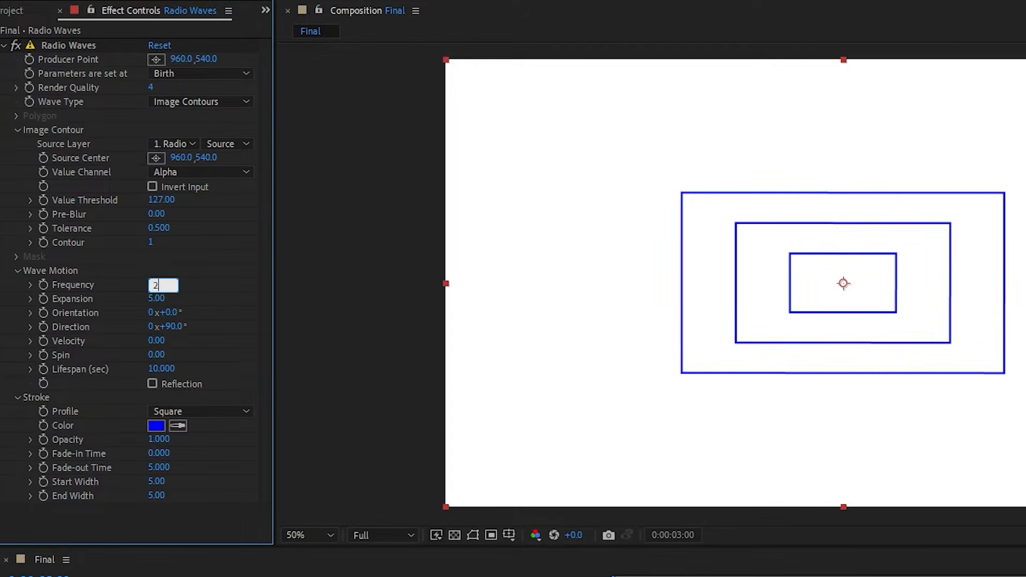
{"action": "left_click", "coordinate": [158, 298]}
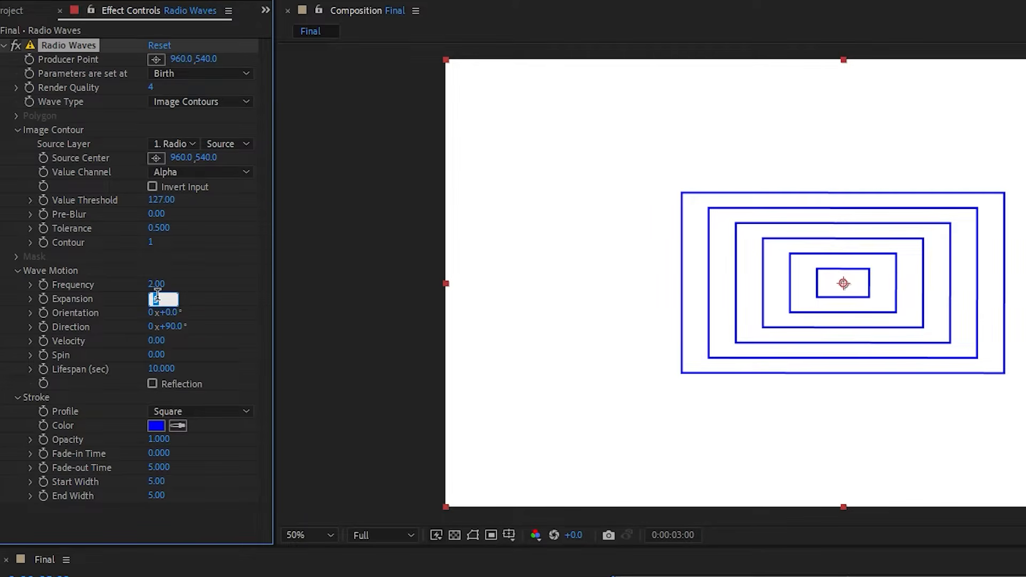
{"action": "type", "text": "8"}
{"action": "left_click", "coordinate": [231, 319]}
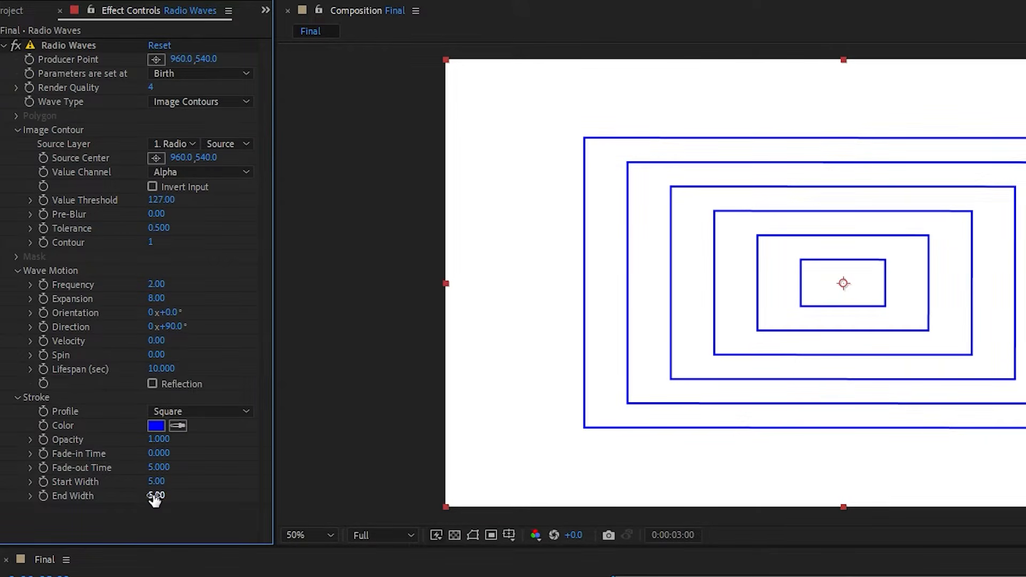
Set the wave stroke's start width to 50 and check the animation up to 0:00:03:22.
{"action": "left_click", "coordinate": [158, 482]}
{"action": "type", "text": "50"}
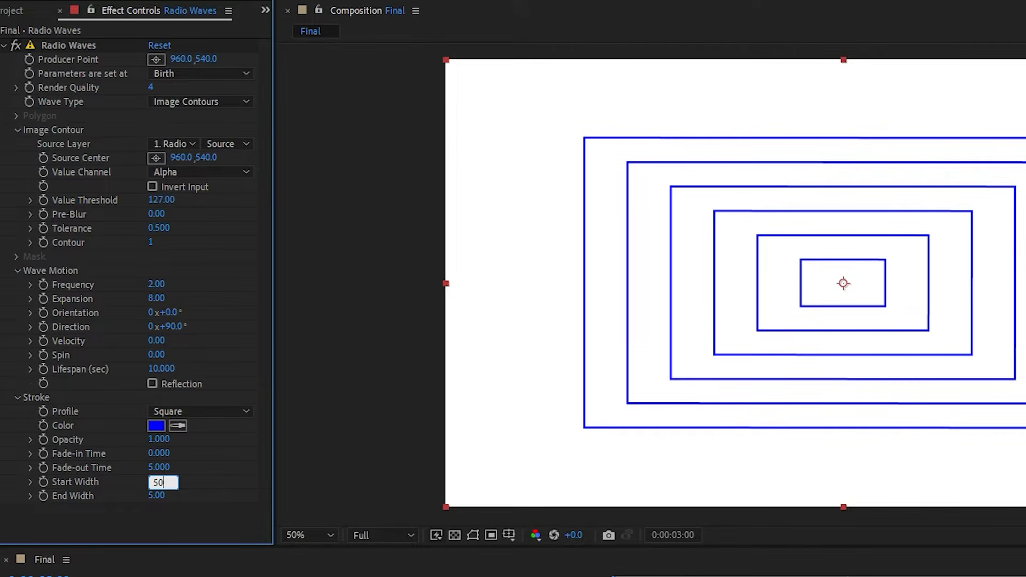
{"action": "key", "text": "Return"}
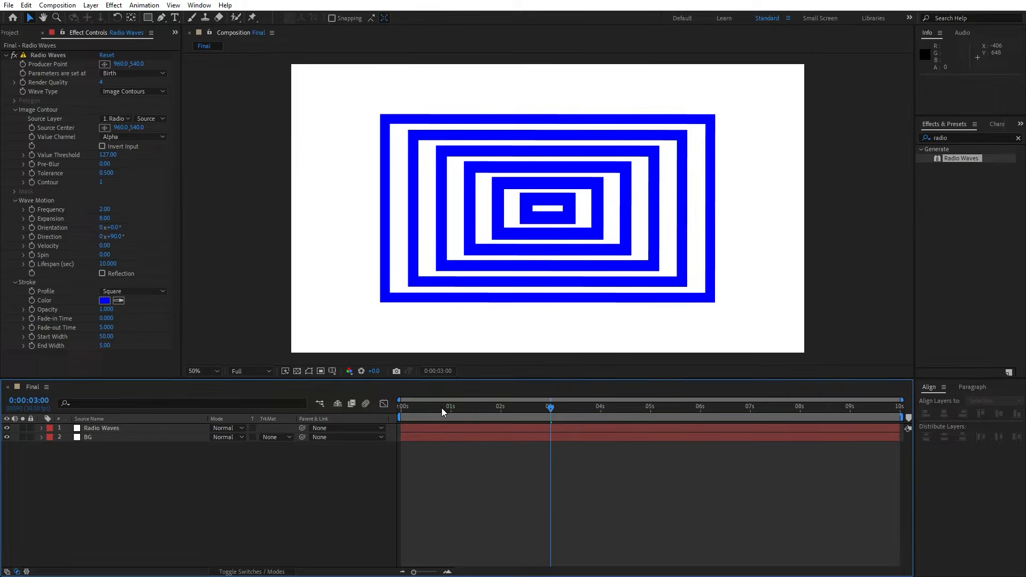
{"action": "left_click_drag", "start_coordinate": [442, 409], "coordinate": [588, 415]}
Pre-compose the Radio Waves layer as "Radio Waves Comp", moving all attributes into the new composition.
{"action": "left_click", "coordinate": [107, 427]}
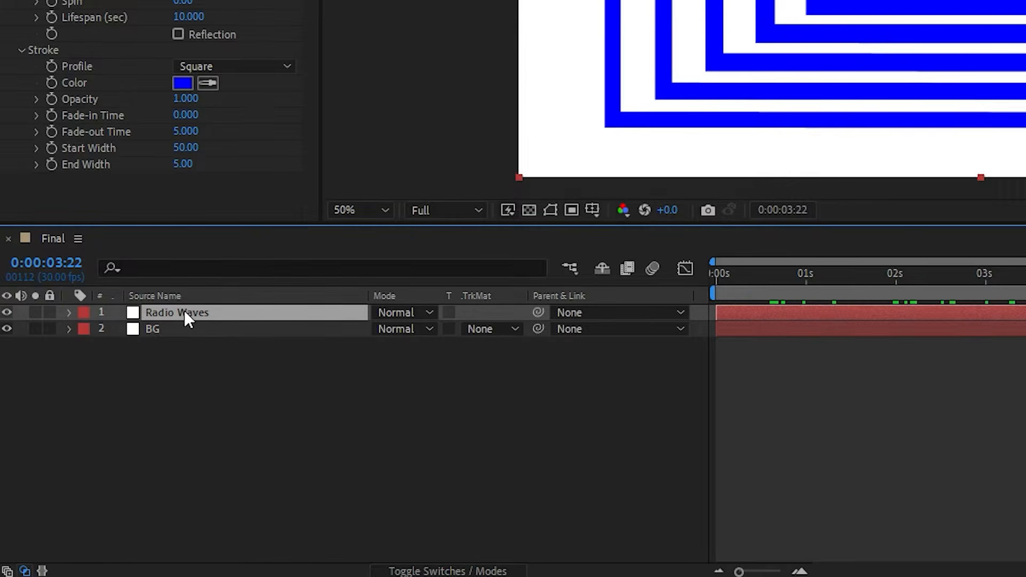
{"action": "right_click", "coordinate": [184, 312]}
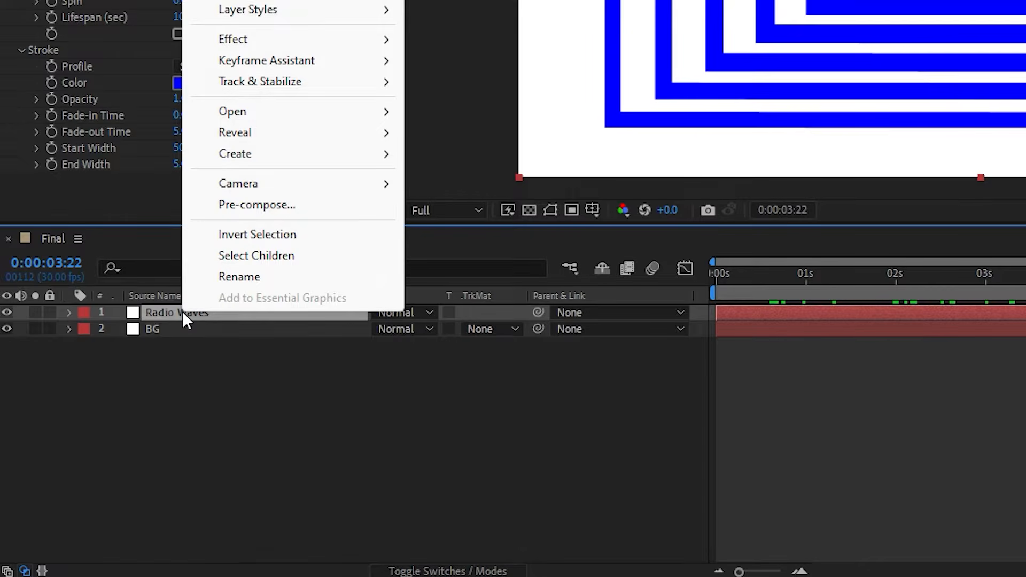
{"action": "left_click", "coordinate": [280, 206]}
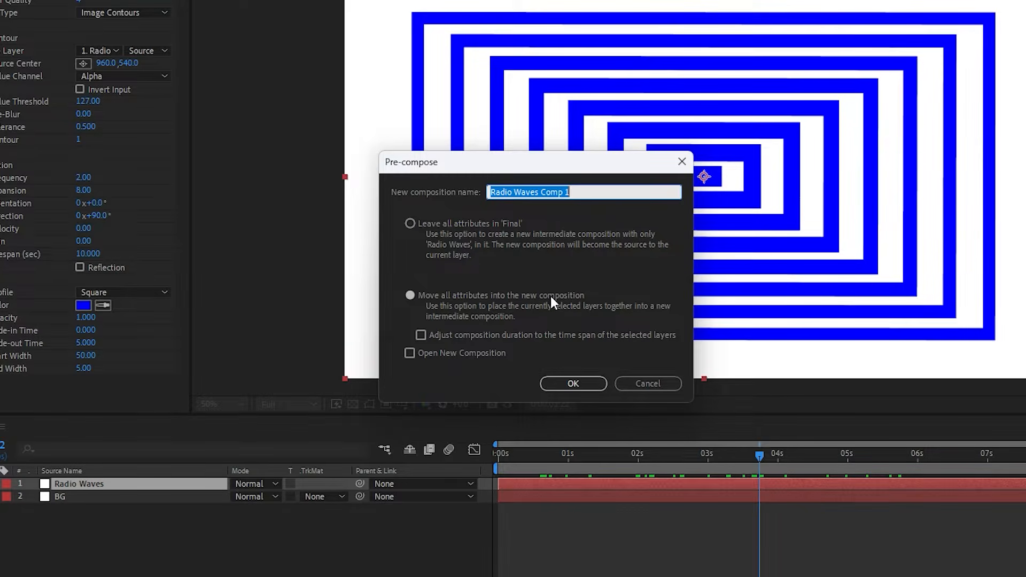
{"action": "left_click", "coordinate": [565, 194]}
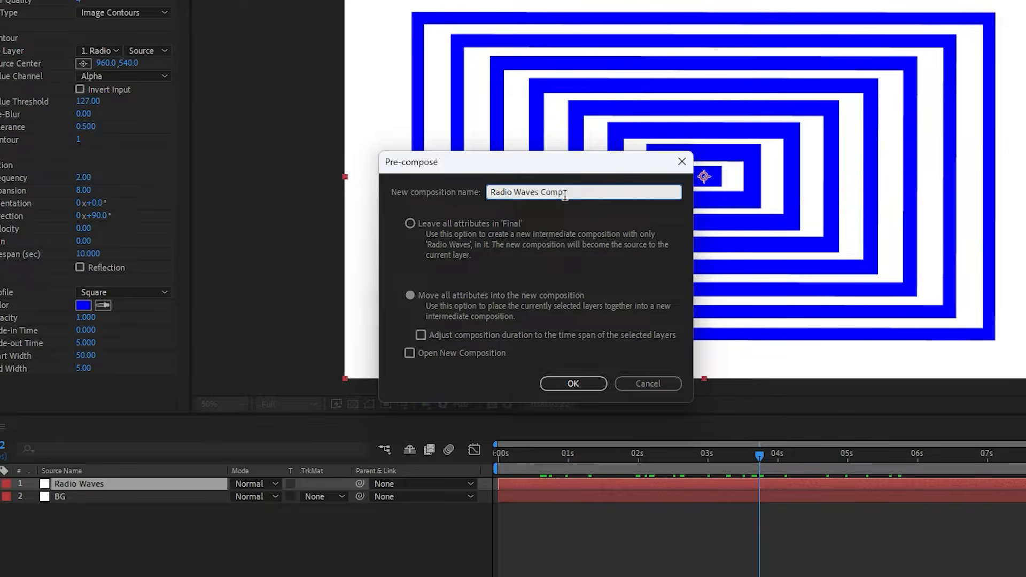
{"action": "left_click", "coordinate": [582, 386]}
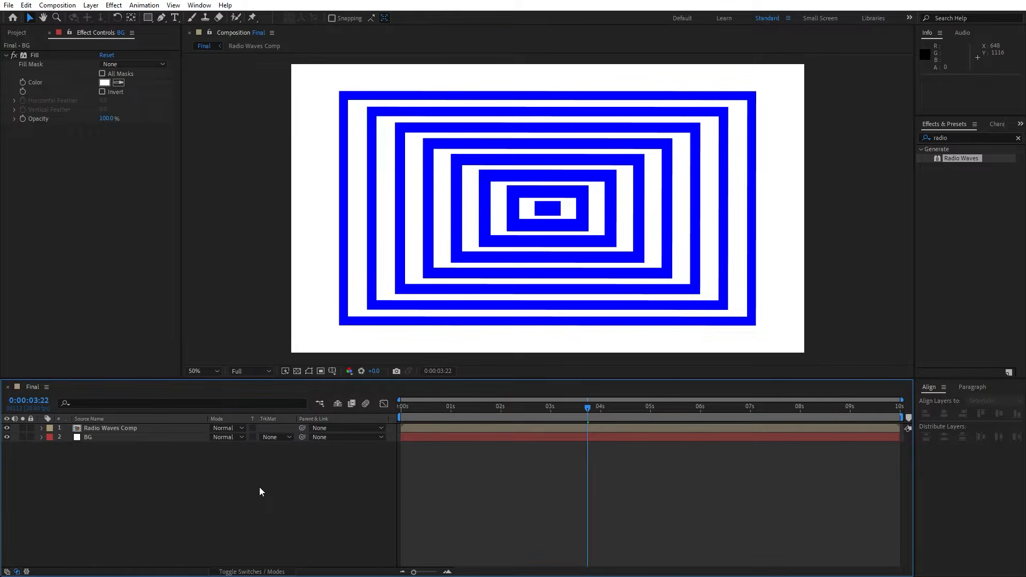
Create an adjustment layer above the other layers and name it Caustics.
{"action": "right_click", "coordinate": [216, 484]}
{"action": "mouse_move", "coordinate": [258, 352]}
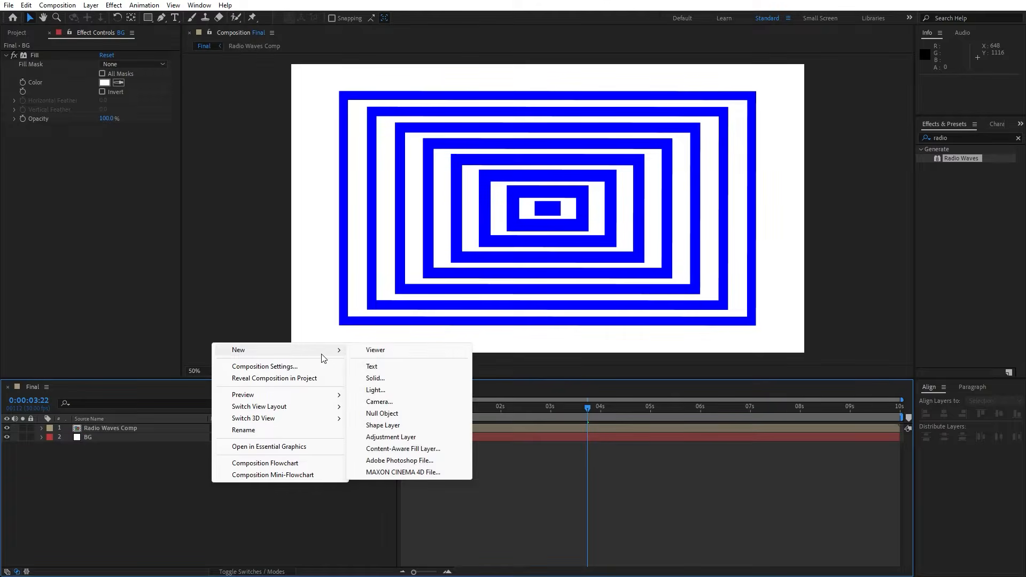
{"action": "left_click", "coordinate": [404, 435]}
{"action": "key", "text": "Return"}
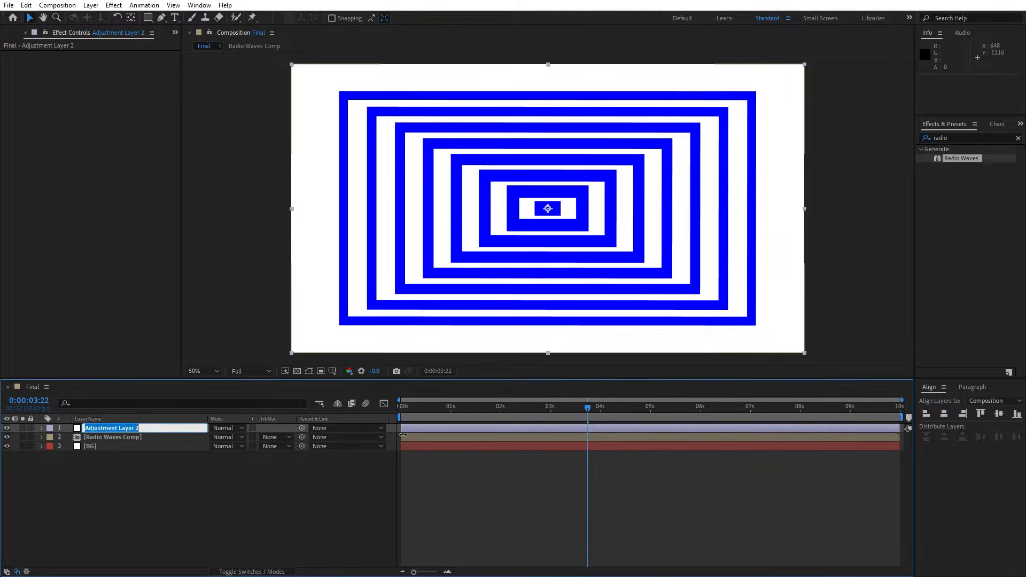
{"action": "type", "text": "Caustics"}
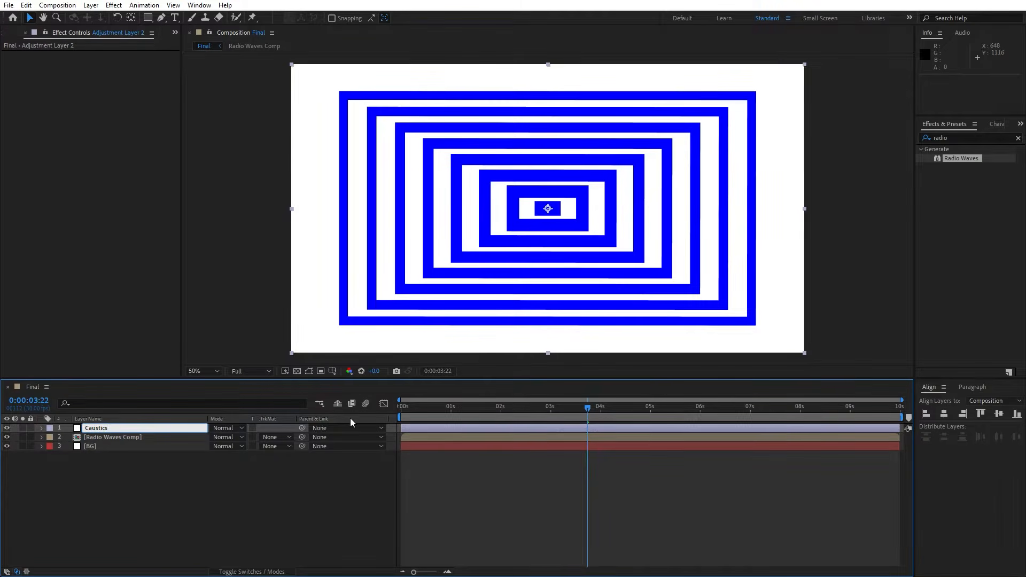
{"action": "left_click", "coordinate": [165, 480]}
Apply the Caustics effect to the Caustics adjustment layer and hide the Radio Waves Comp layer.
{"action": "left_click", "coordinate": [110, 428]}
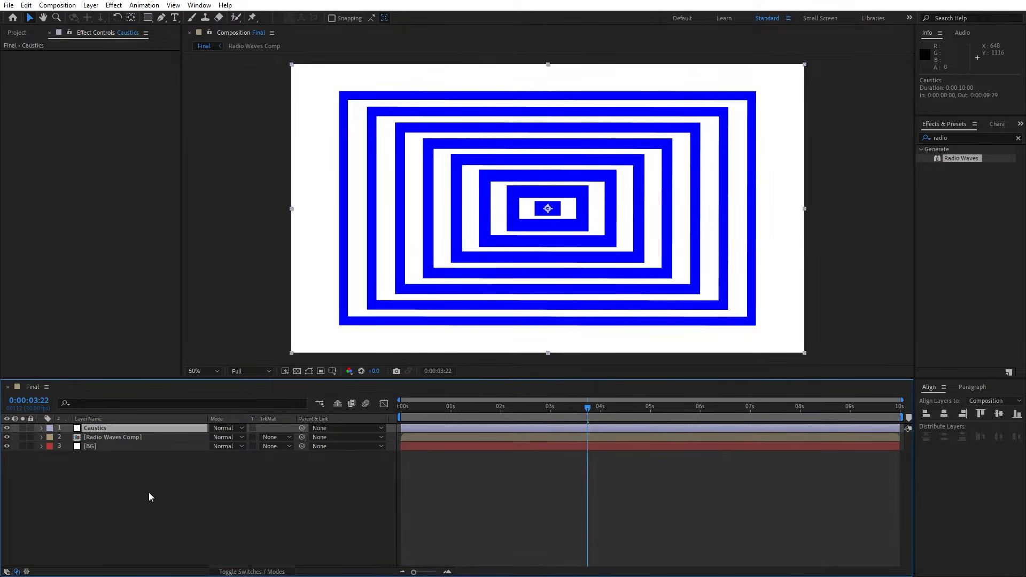
{"action": "left_click", "coordinate": [1019, 138]}
{"action": "type", "text": "caus"}
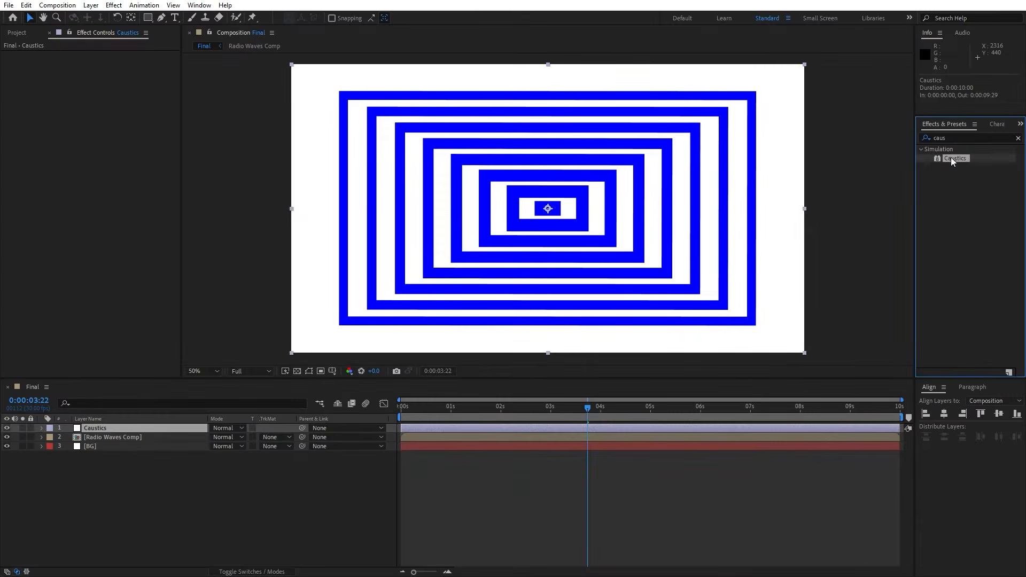
{"action": "left_click_drag", "start_coordinate": [895, 151], "coordinate": [122, 428]}
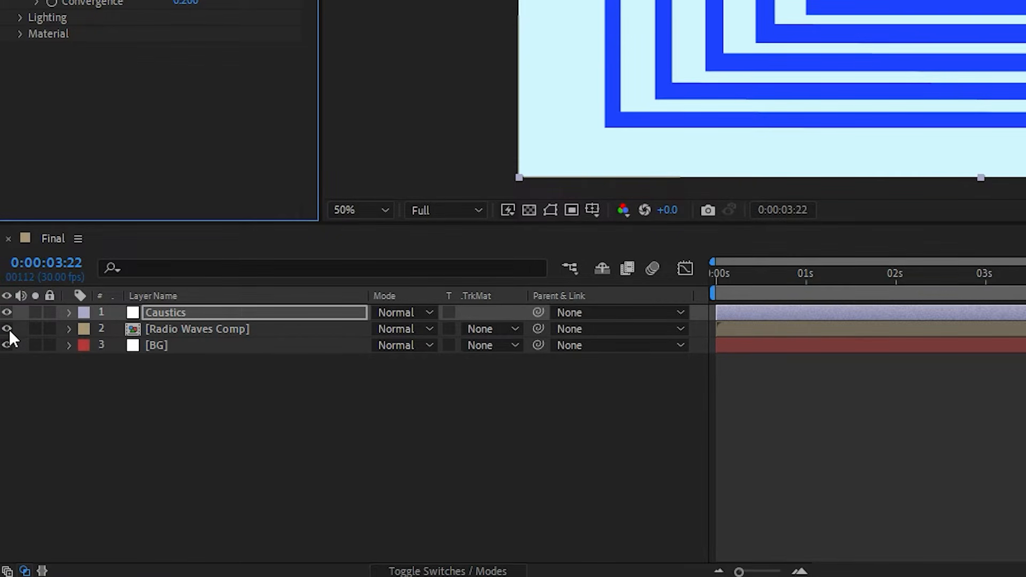
{"action": "left_click", "coordinate": [7, 328]}
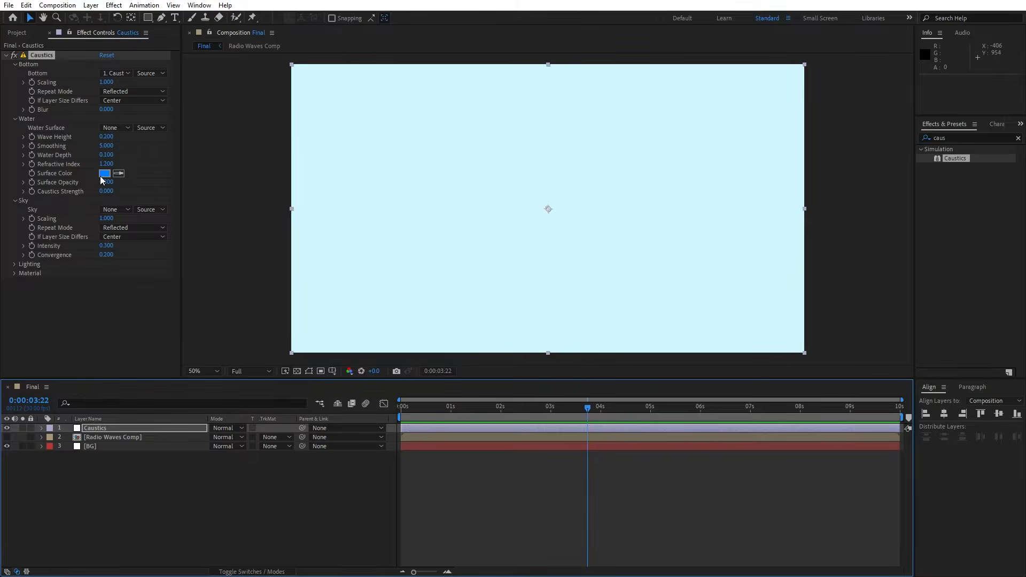
Set the Caustics effect's water surface color to white, FFFFFF.
{"action": "left_click", "coordinate": [104, 173]}
{"action": "left_click_drag", "start_coordinate": [241, 331], "coordinate": [198, 223]}
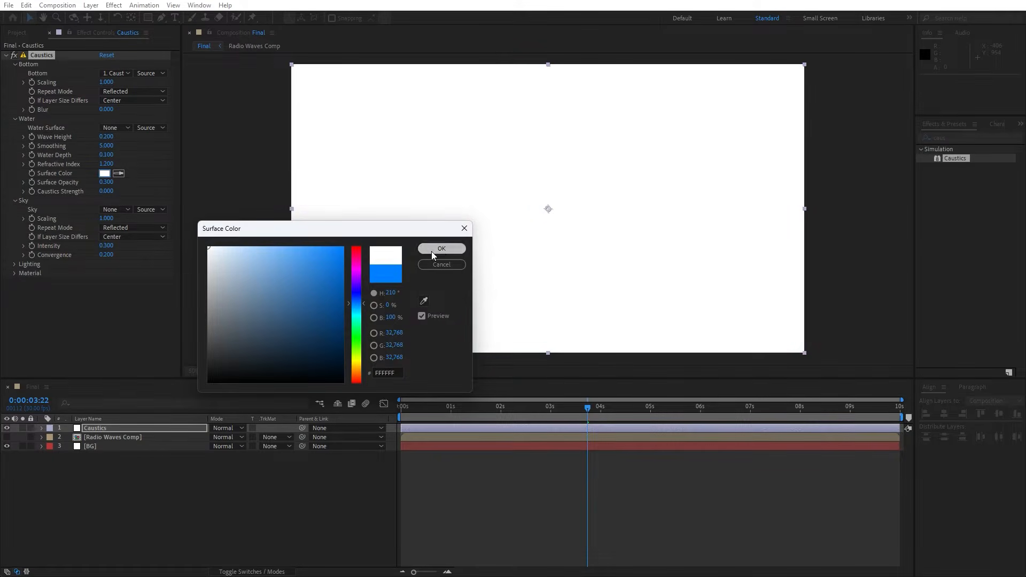
{"action": "left_click", "coordinate": [442, 249]}
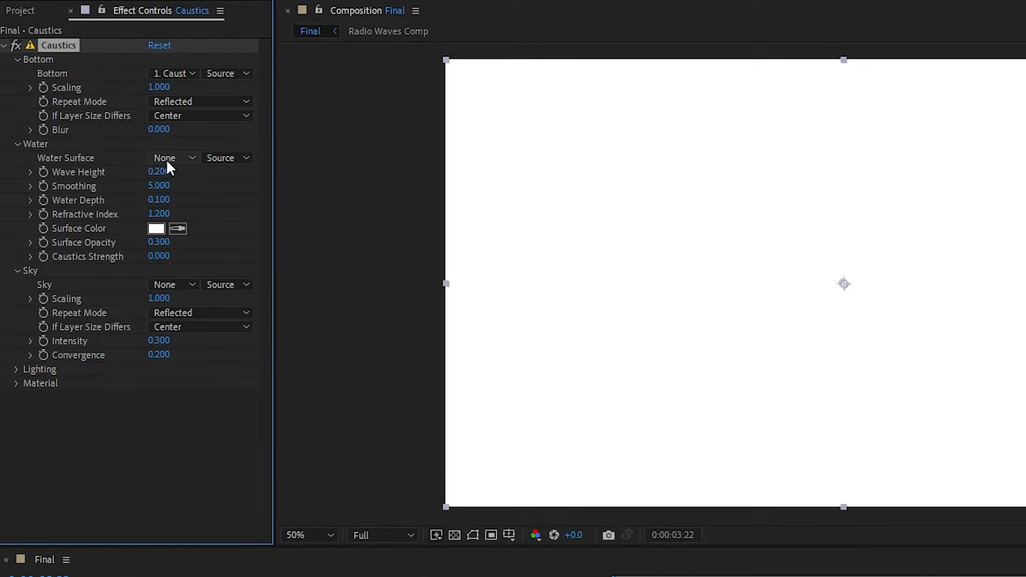
Use Radio Waves Comp as the Caustics effect's water surface and check the animation up to 0:00:03:17.
{"action": "left_click", "coordinate": [117, 128]}
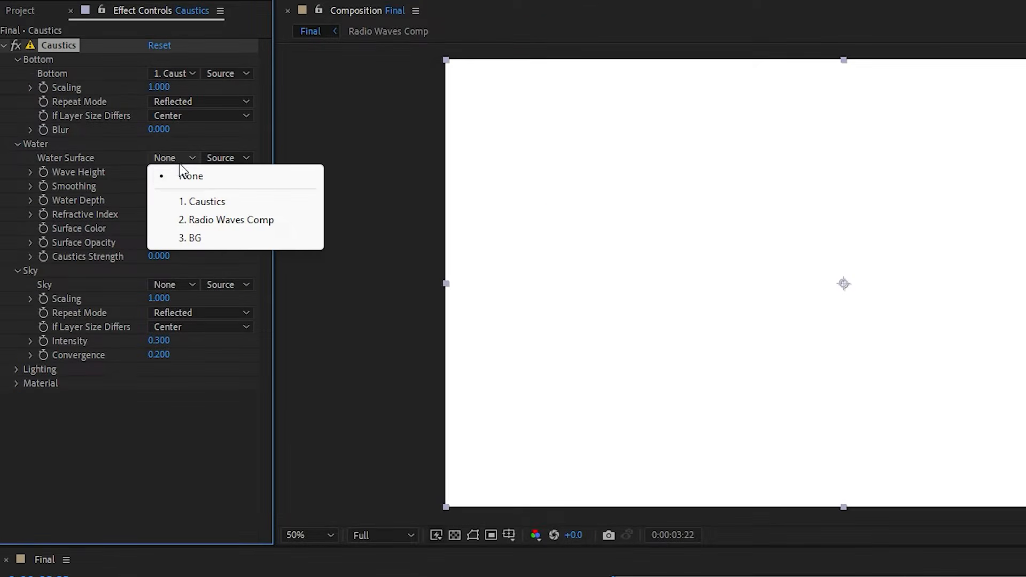
{"action": "left_click", "coordinate": [233, 220]}
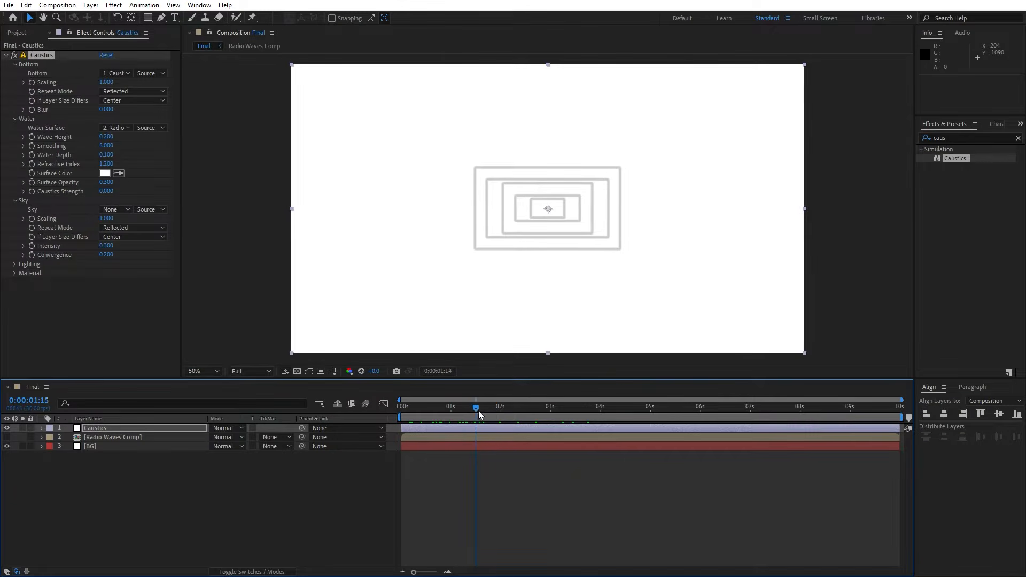
{"action": "left_click_drag", "start_coordinate": [479, 410], "coordinate": [579, 412]}
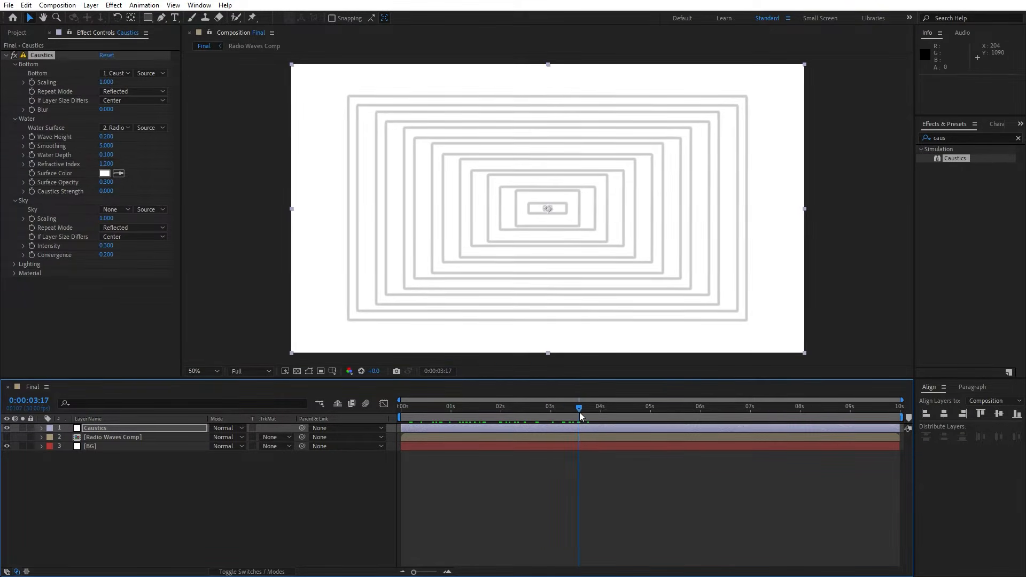
Change the Radio Waves effect's stroke profile to Bell in Radio Waves Comp and return to the Final composition.
{"action": "double_click", "coordinate": [113, 437]}
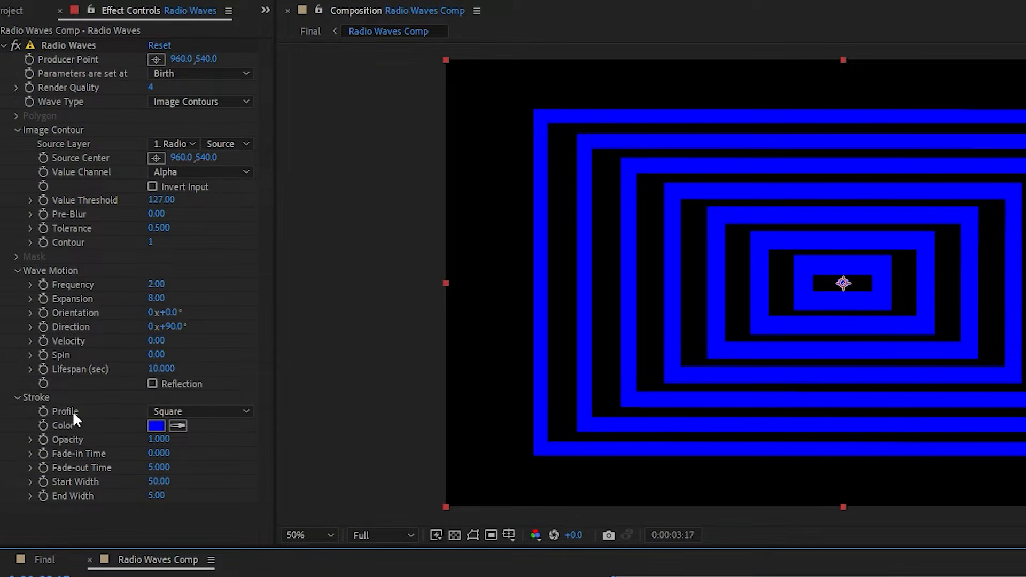
{"action": "left_click", "coordinate": [169, 412]}
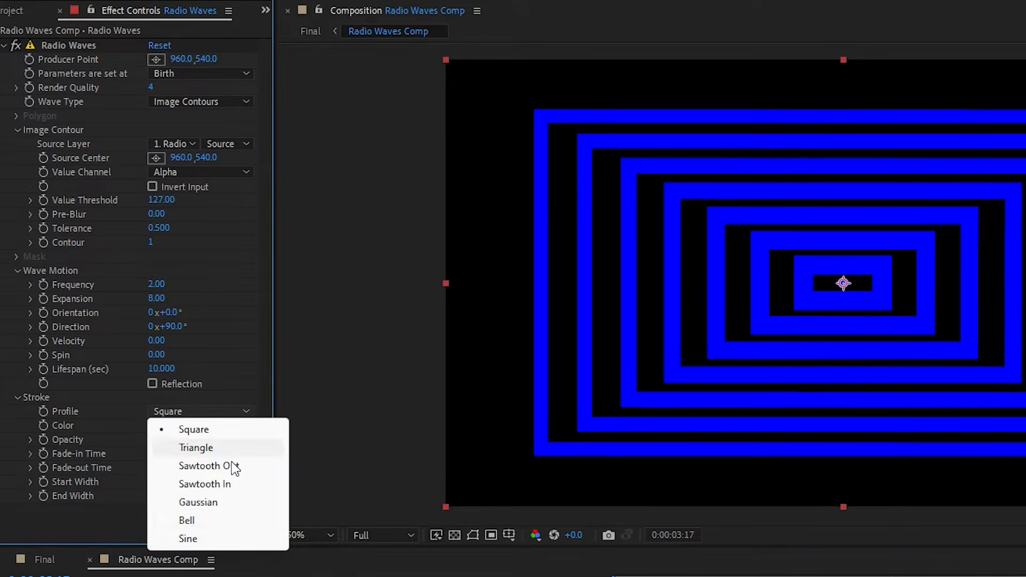
{"action": "left_click", "coordinate": [203, 521]}
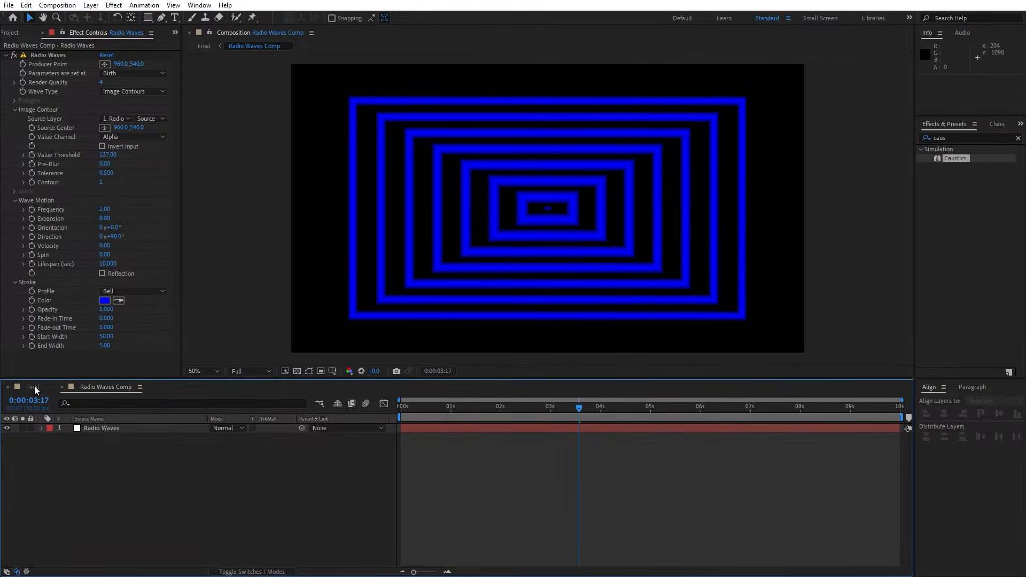
{"action": "left_click", "coordinate": [34, 386]}
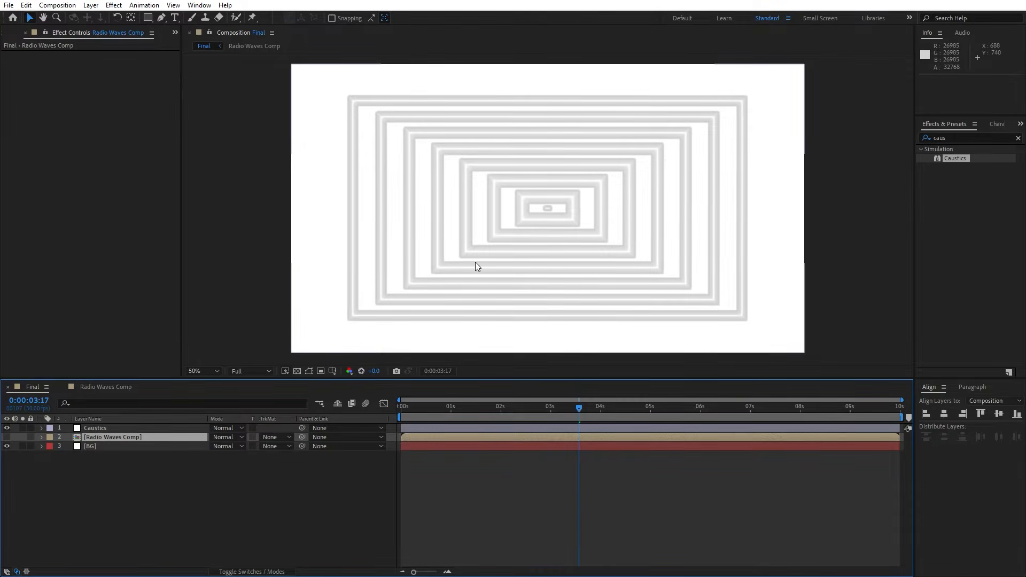
Pre-compose all three layers of the Final composition into a new composition named Part 01.
{"action": "left_click", "coordinate": [107, 486]}
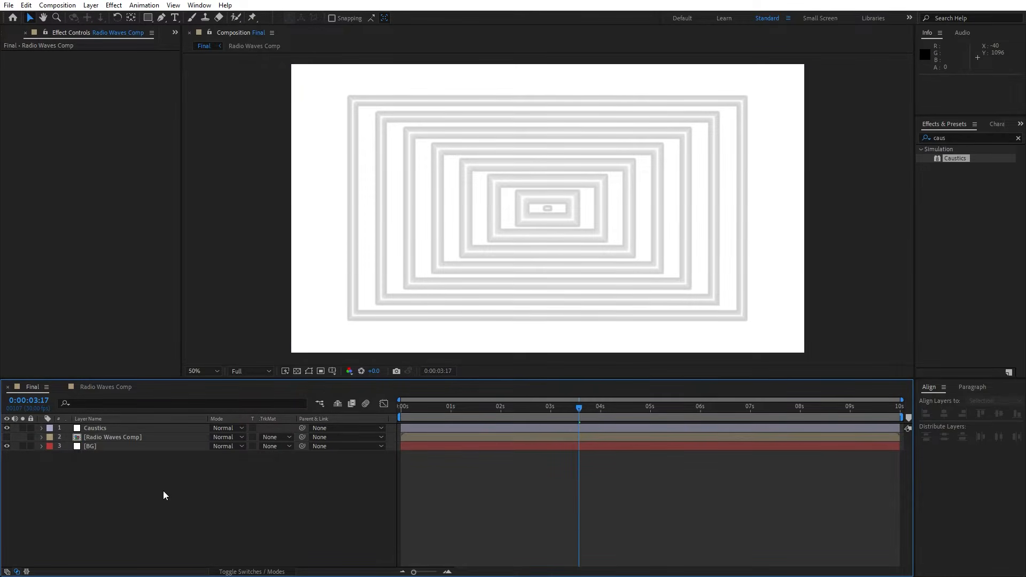
{"action": "left_click_drag", "start_coordinate": [178, 490], "coordinate": [88, 407]}
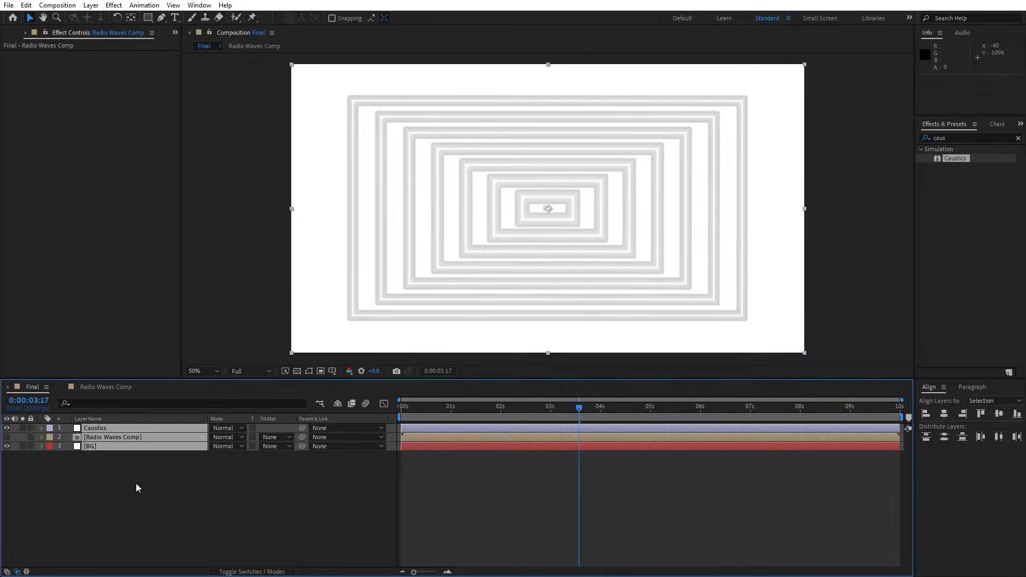
{"action": "right_click", "coordinate": [101, 446]}
{"action": "left_click", "coordinate": [162, 381]}
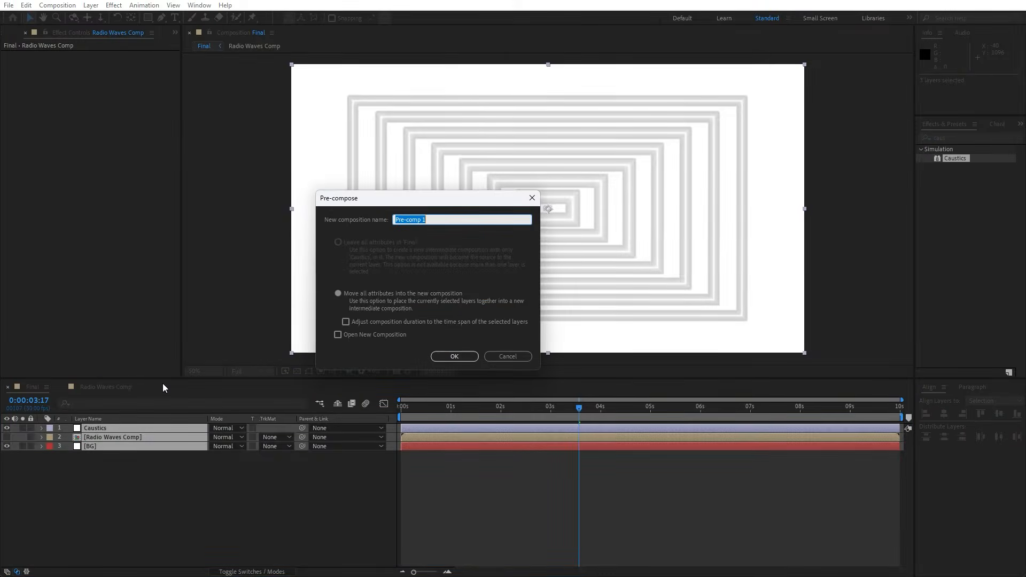
{"action": "type", "text": "Part"}
{"action": "type", "text": " 01"}
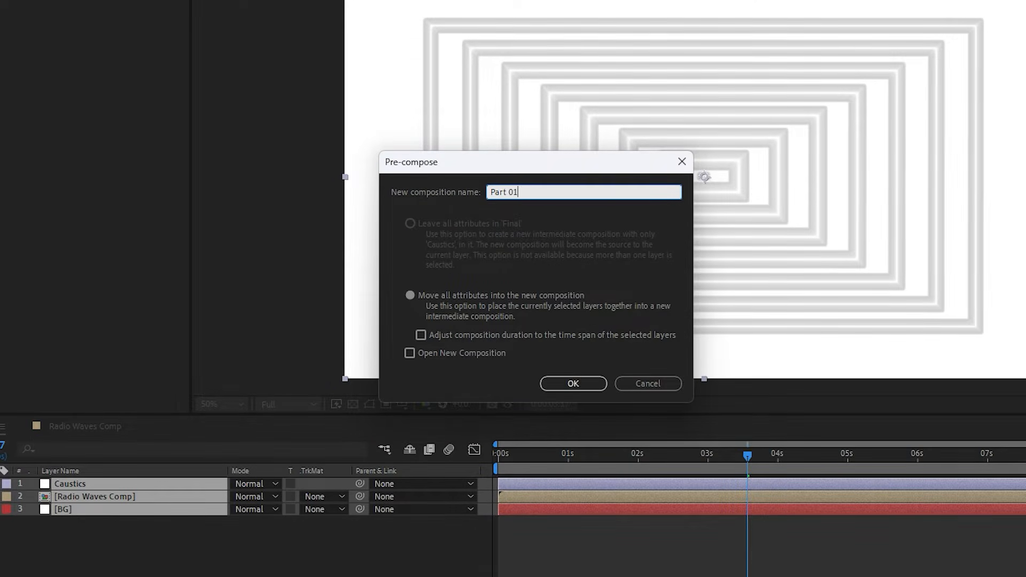
{"action": "left_click", "coordinate": [575, 382]}
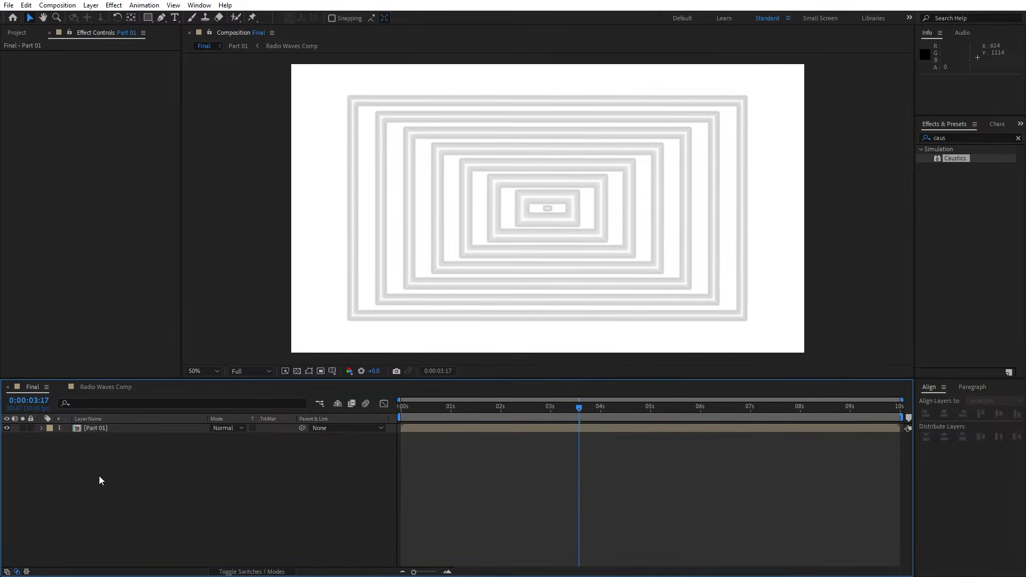
Duplicate the Part 01 layer in the Final composition.
{"action": "left_click", "coordinate": [115, 427]}
{"action": "left_click", "coordinate": [26, 4]}
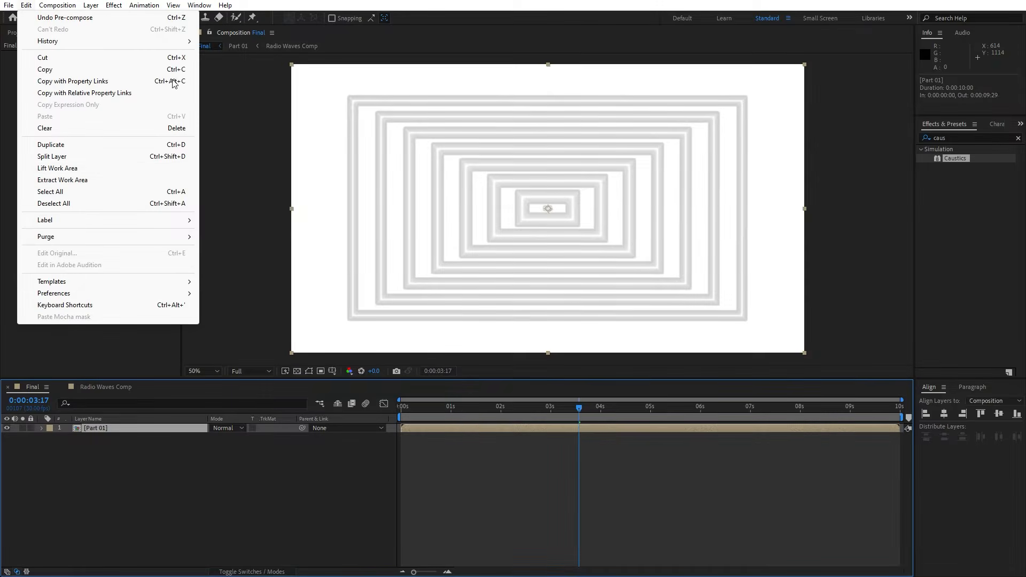
{"action": "left_click", "coordinate": [83, 145]}
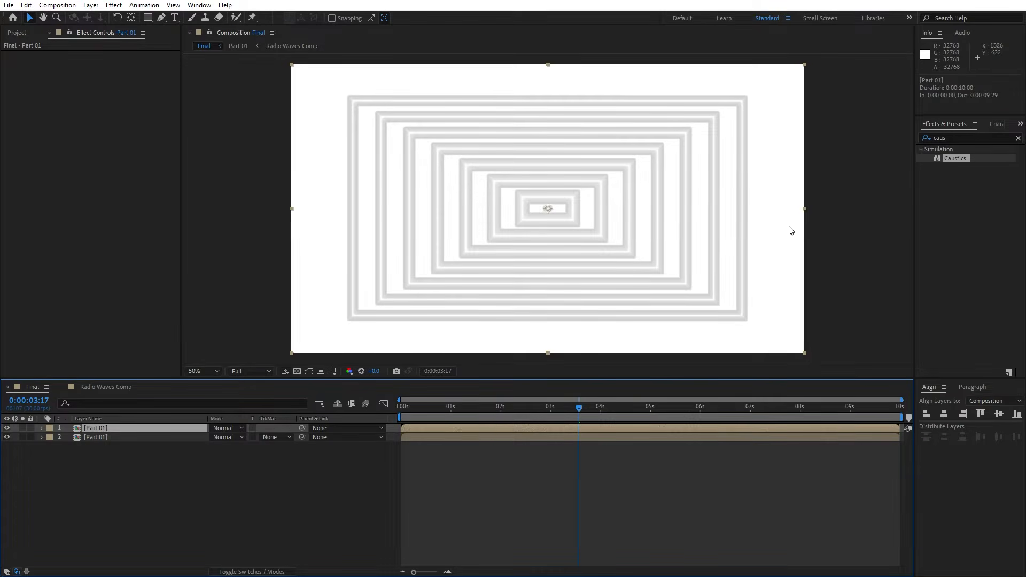
Apply the Find Edges effect to the upper Part 01 layer and turn on Invert.
{"action": "left_click", "coordinate": [917, 137]}
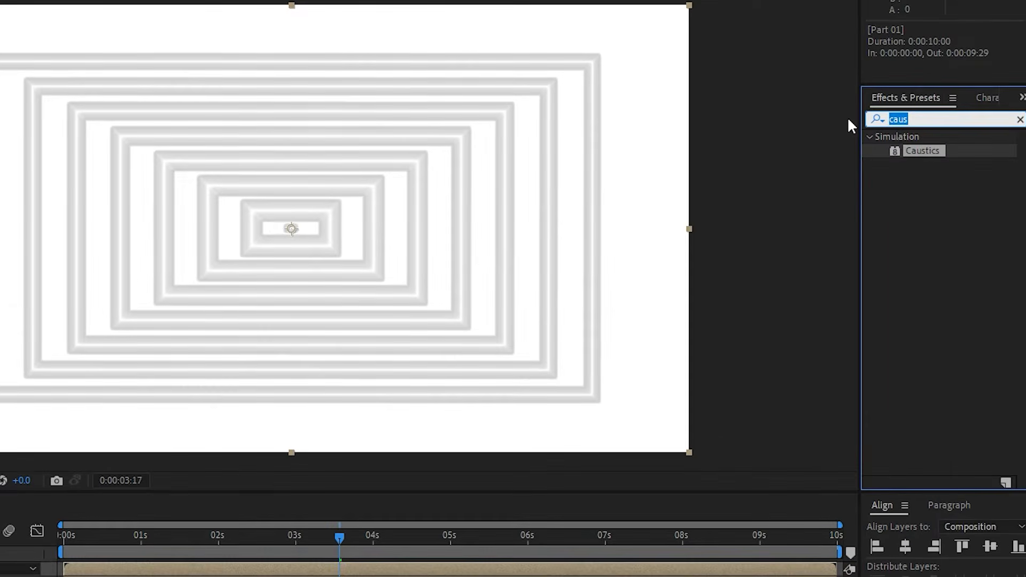
{"action": "type", "text": "find e"}
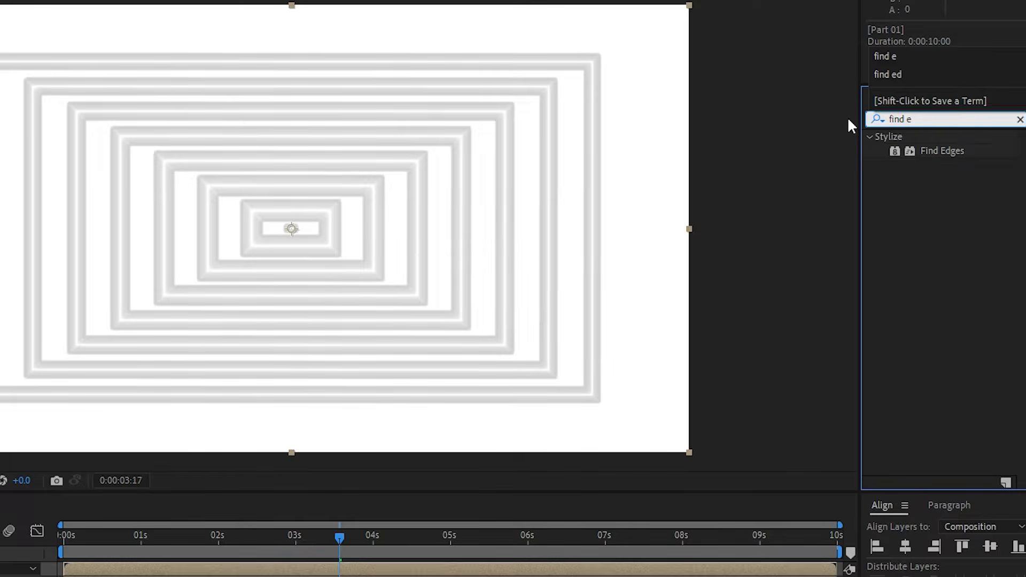
{"action": "left_click_drag", "start_coordinate": [903, 149], "coordinate": [696, 325]}
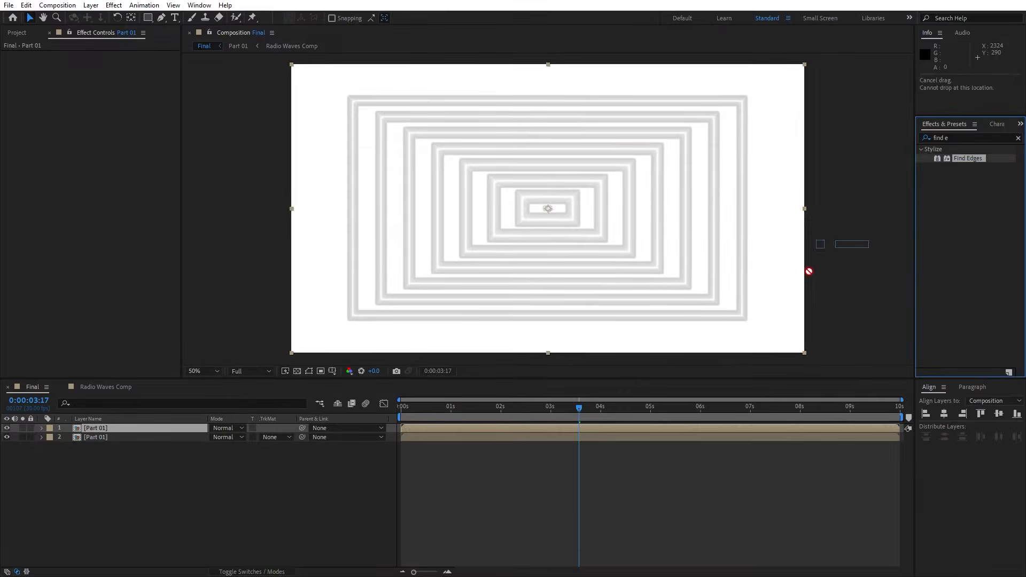
{"action": "left_click_drag", "start_coordinate": [809, 272], "coordinate": [116, 425]}
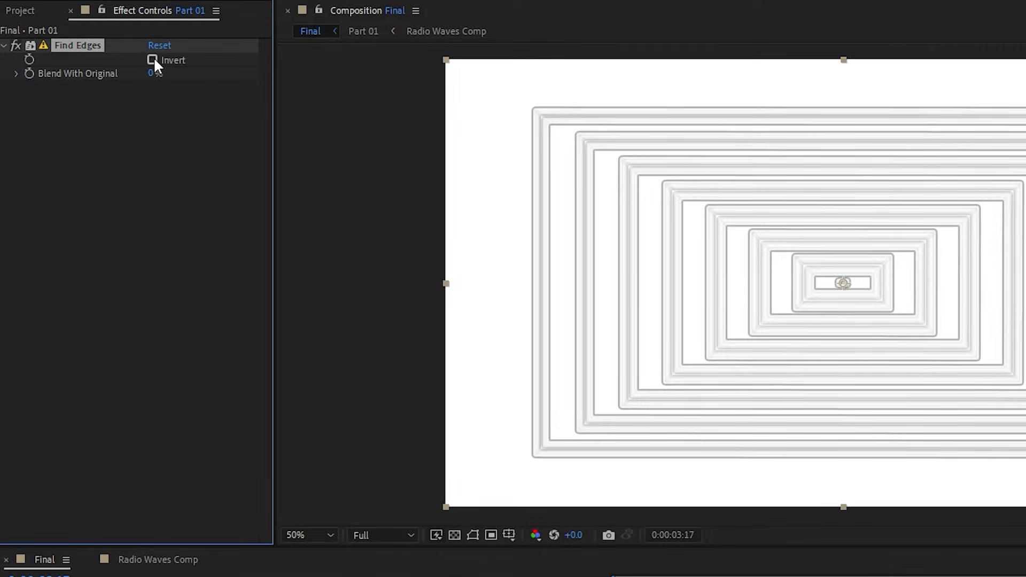
{"action": "left_click", "coordinate": [152, 60]}
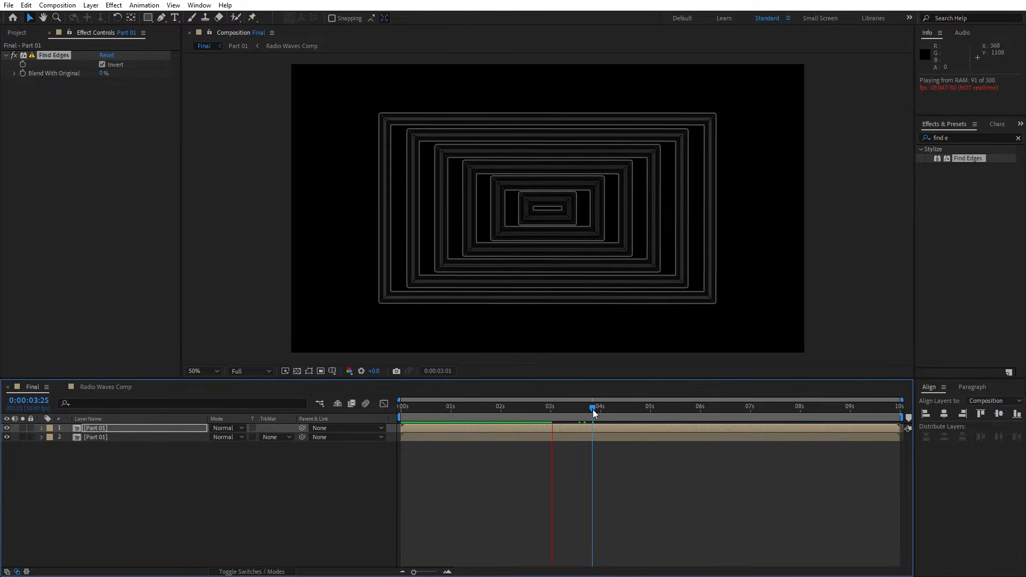
Set the preview resolution to Half and move the current time to 0:00:04:12.
{"action": "left_click", "coordinate": [243, 370]}
{"action": "left_click", "coordinate": [264, 430]}
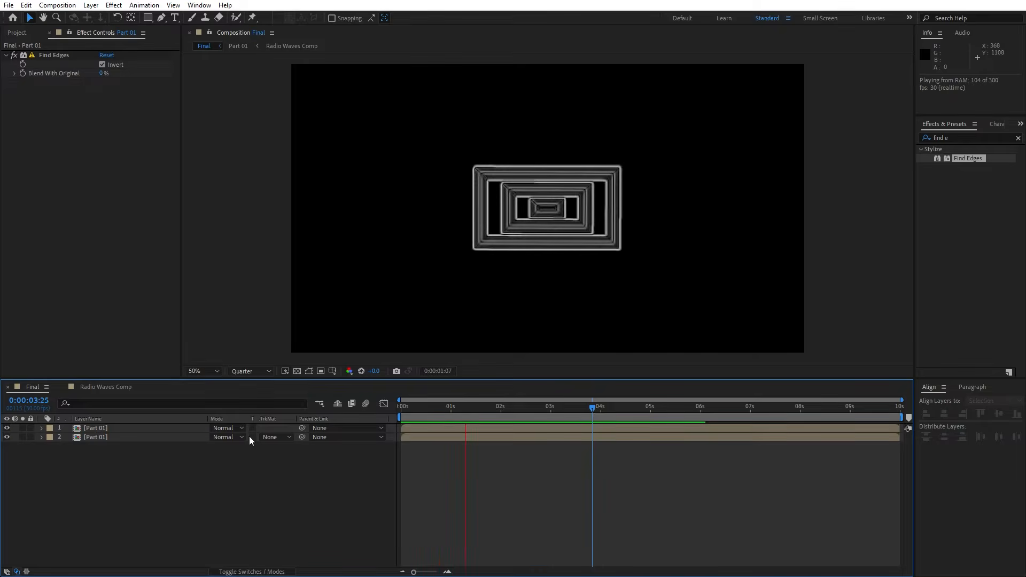
{"action": "left_click", "coordinate": [256, 372]}
{"action": "left_click", "coordinate": [267, 406]}
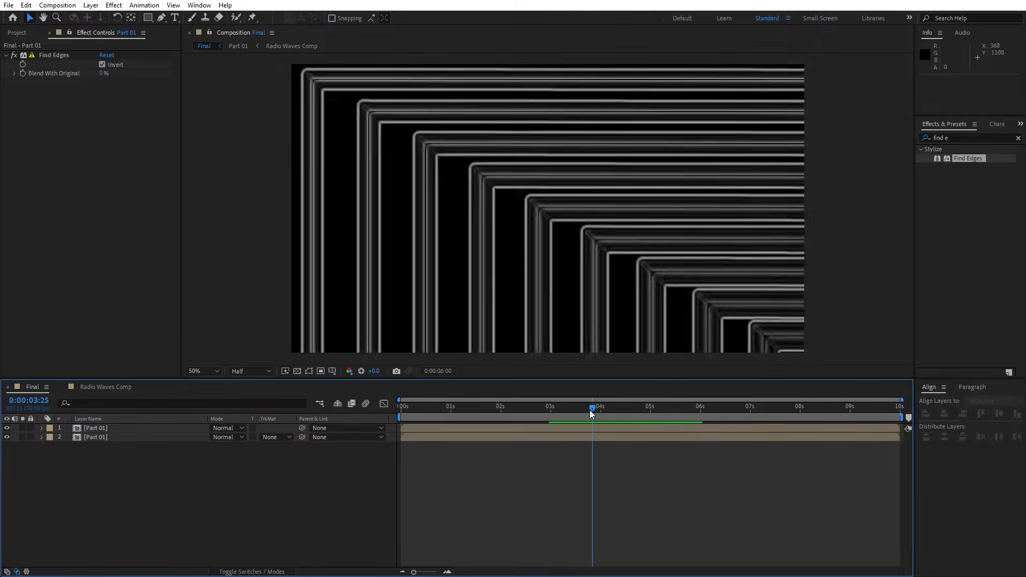
{"action": "left_click_drag", "start_coordinate": [591, 412], "coordinate": [618, 412]}
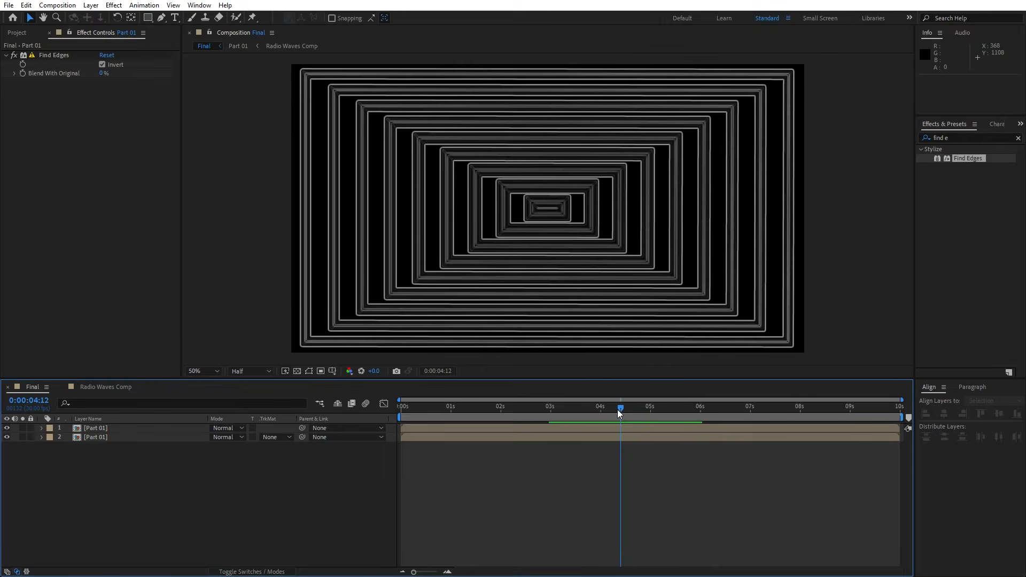
Try a Spin of 100 on the Radio Waves effect in Radio Waves Comp and preview the Final composition.
{"action": "double_click", "coordinate": [90, 438]}
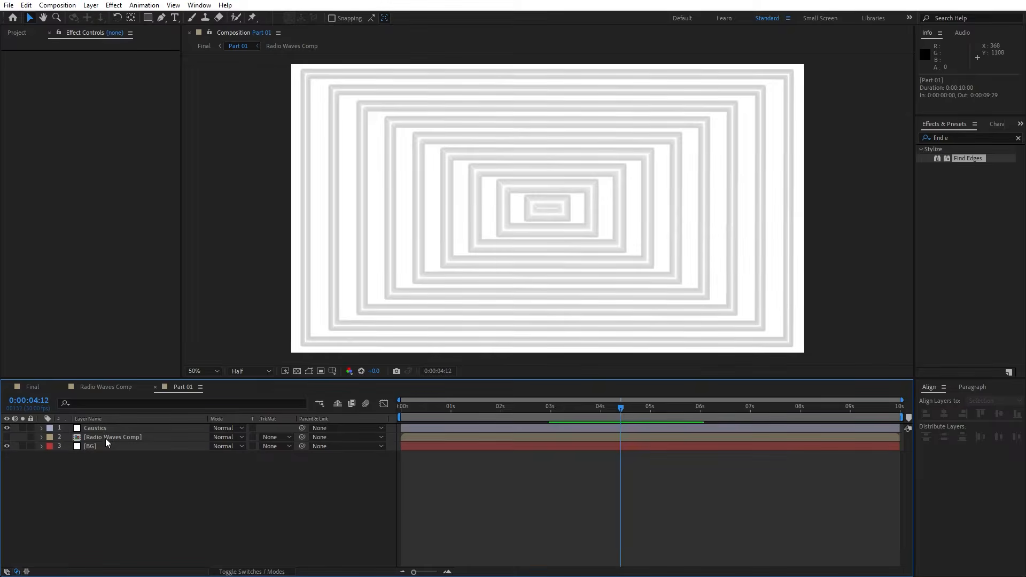
{"action": "double_click", "coordinate": [104, 438]}
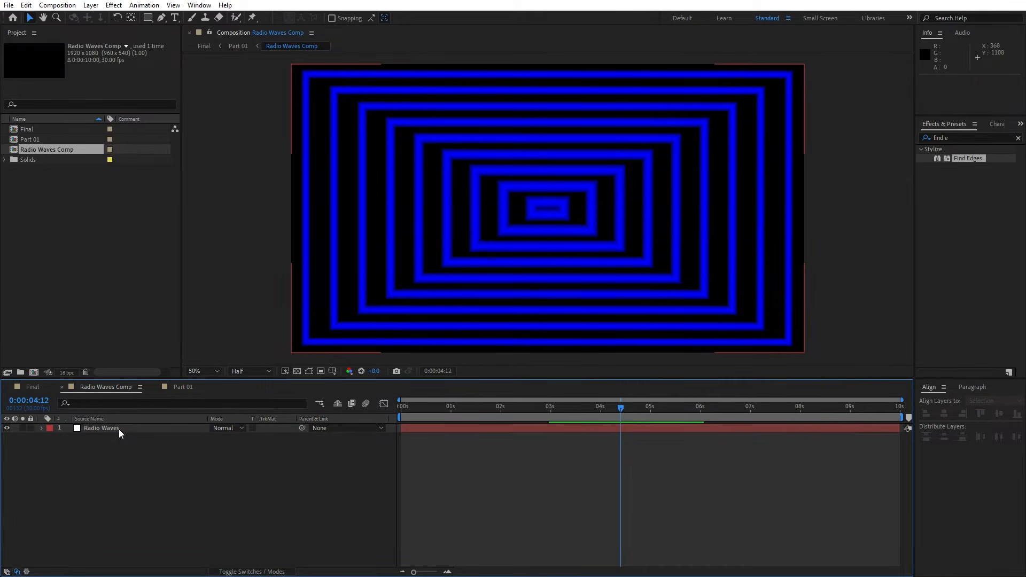
{"action": "left_click", "coordinate": [118, 429]}
{"action": "double_click", "coordinate": [118, 429]}
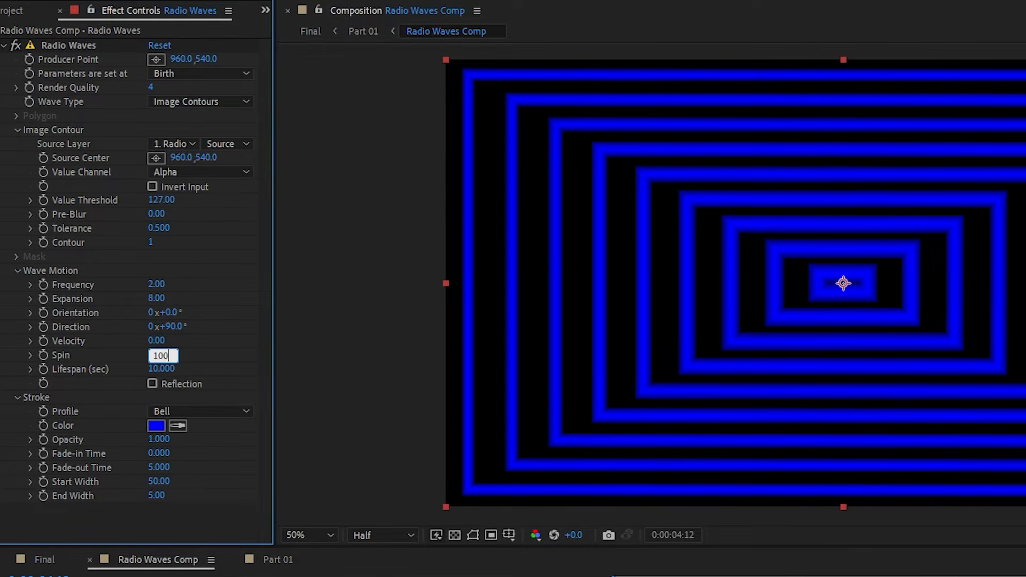
{"action": "key", "text": "Return"}
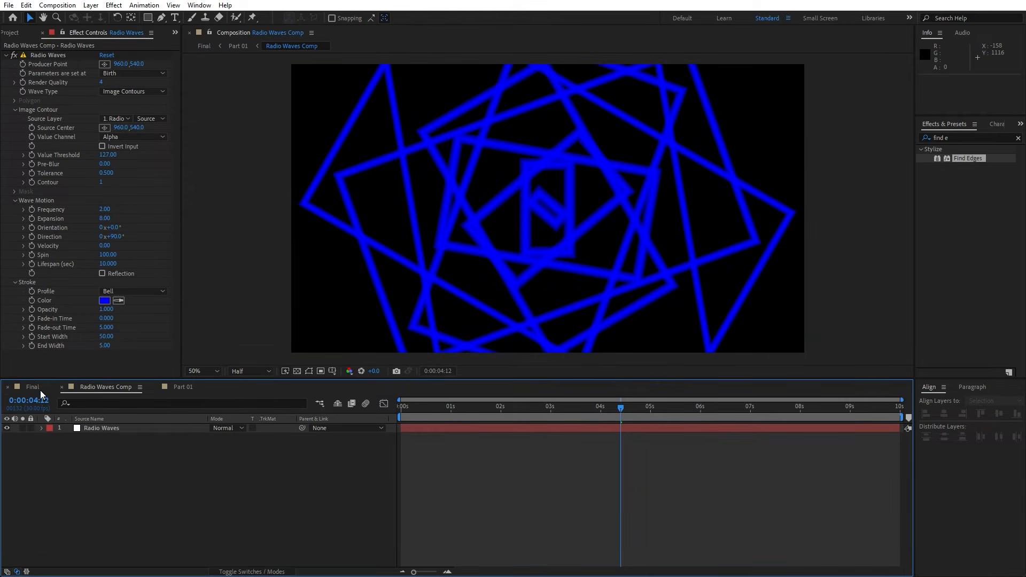
{"action": "left_click", "coordinate": [41, 390]}
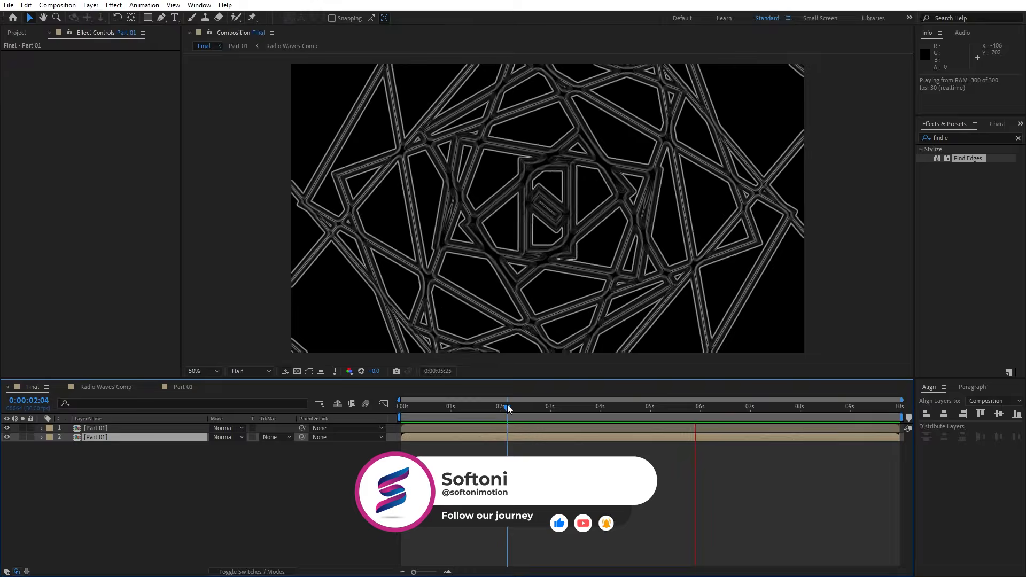
{"action": "key", "text": "space"}
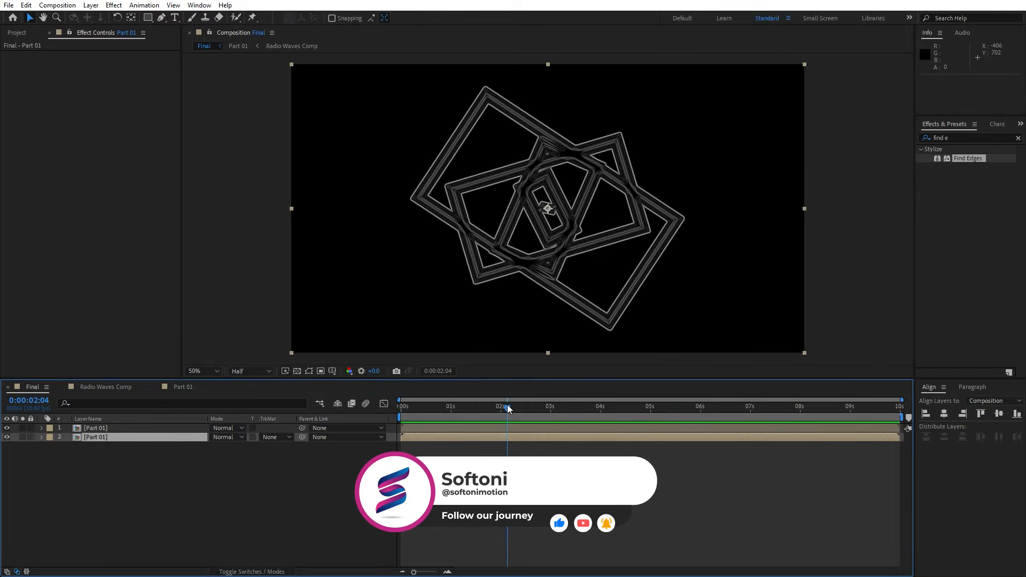
Create an adjustment layer named Exposure in the Final composition and move it above both Part 01 layers.
{"action": "right_click", "coordinate": [170, 496]}
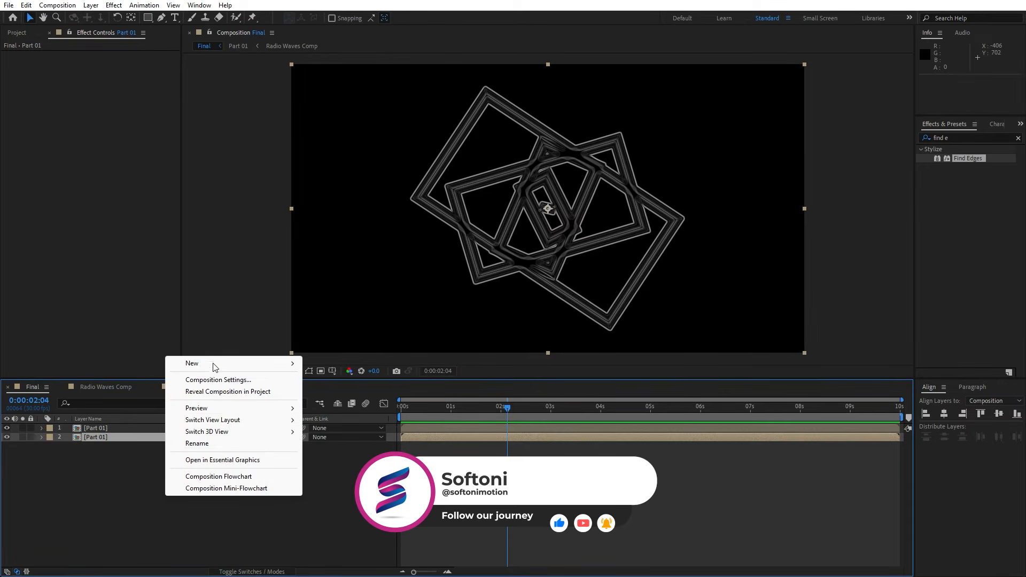
{"action": "mouse_move", "coordinate": [263, 364]}
{"action": "left_click", "coordinate": [375, 451]}
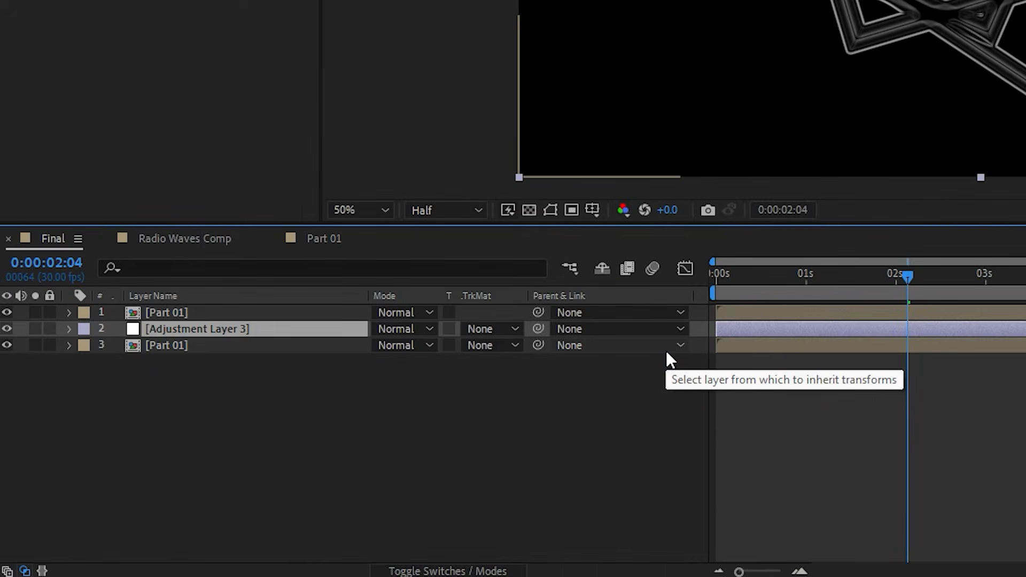
{"action": "key", "text": "Return"}
{"action": "type", "text": "Exposure"}
{"action": "left_click", "coordinate": [384, 393]}
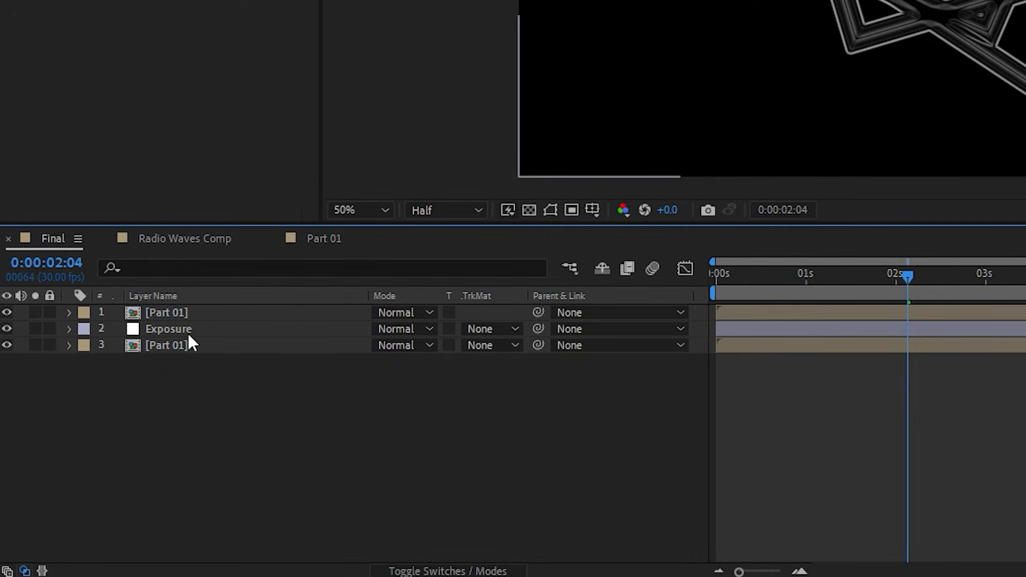
{"action": "left_click_drag", "start_coordinate": [155, 329], "coordinate": [213, 309]}
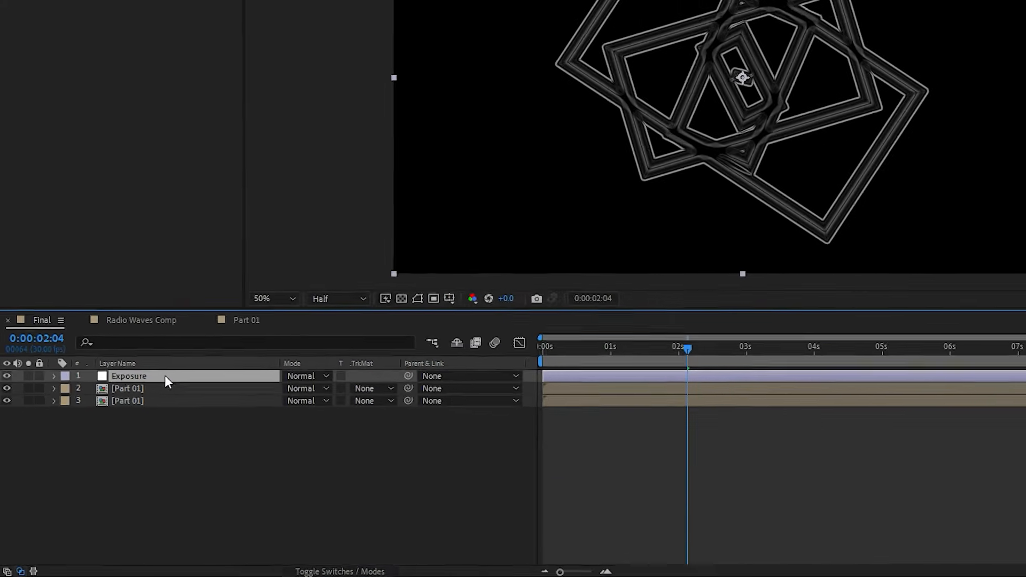
Apply the Color Correction effect Exposure to the Exposure adjustment layer.
{"action": "left_click", "coordinate": [956, 137]}
{"action": "type", "text": "expos"}
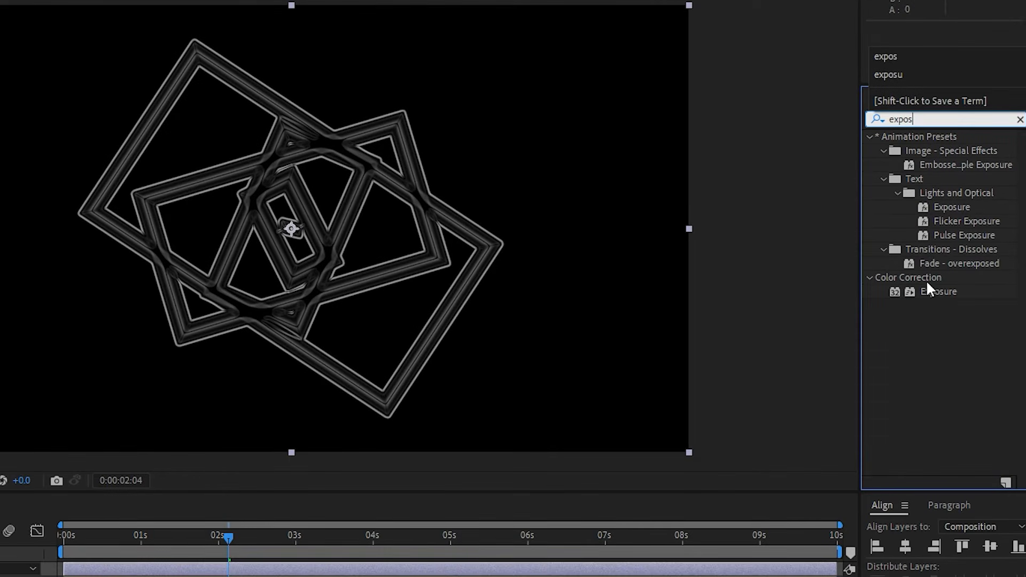
{"action": "left_click_drag", "start_coordinate": [935, 291], "coordinate": [158, 430]}
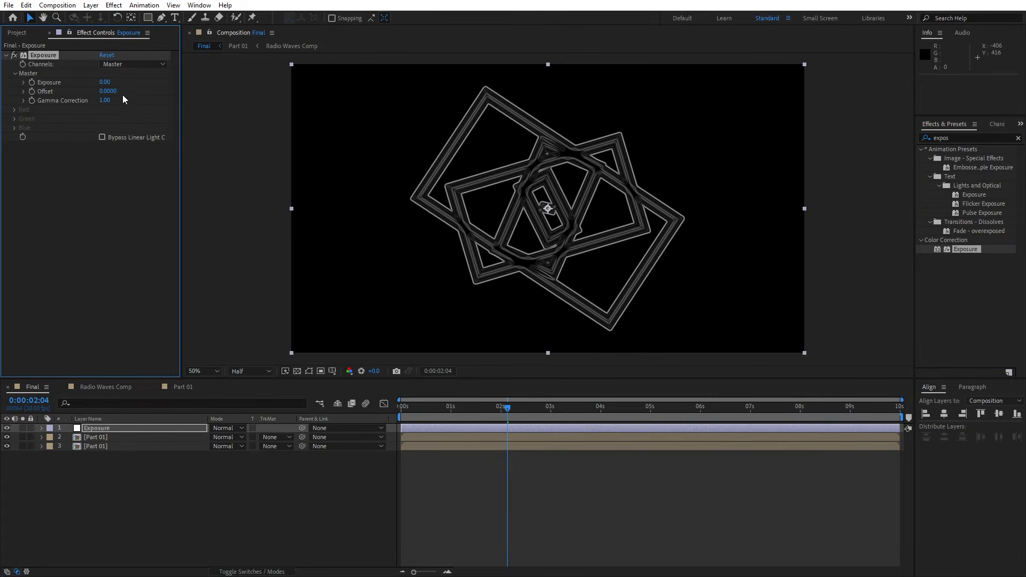
Set the effect's exposure to 1.48 and gamma correction to 1.24, and check the animation up to 0:00:02:27.
{"action": "left_click_drag", "start_coordinate": [106, 81], "coordinate": [146, 90]}
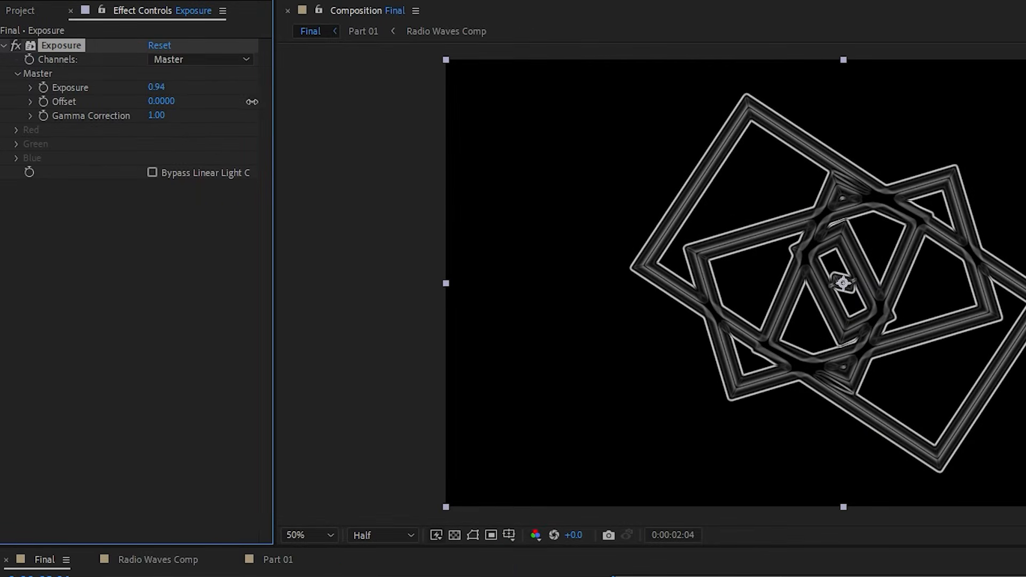
{"action": "left_click_drag", "start_coordinate": [252, 101], "coordinate": [299, 105]}
{"action": "left_click_drag", "start_coordinate": [158, 122], "coordinate": [188, 128]}
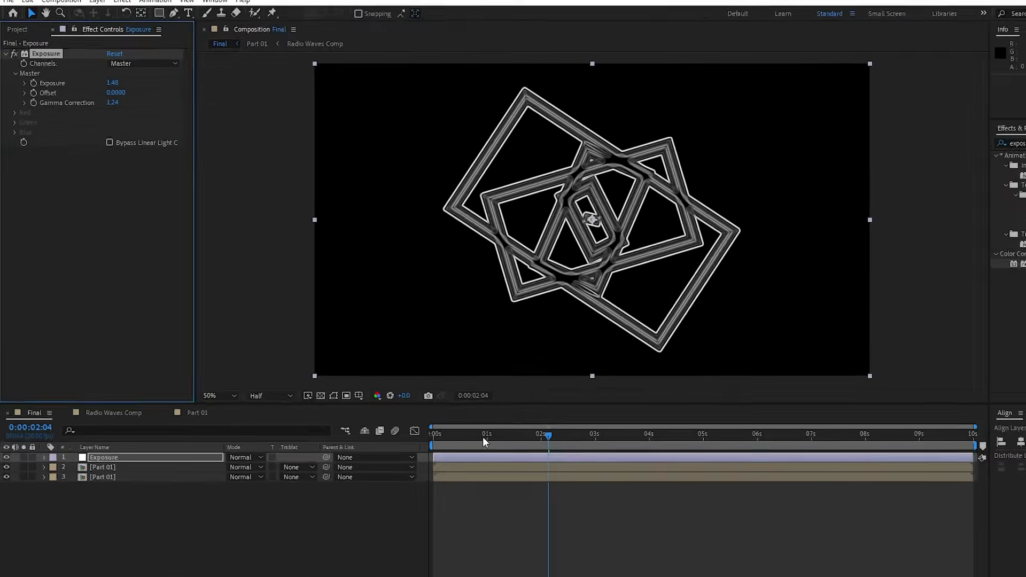
{"action": "left_click_drag", "start_coordinate": [450, 411], "coordinate": [546, 416]}
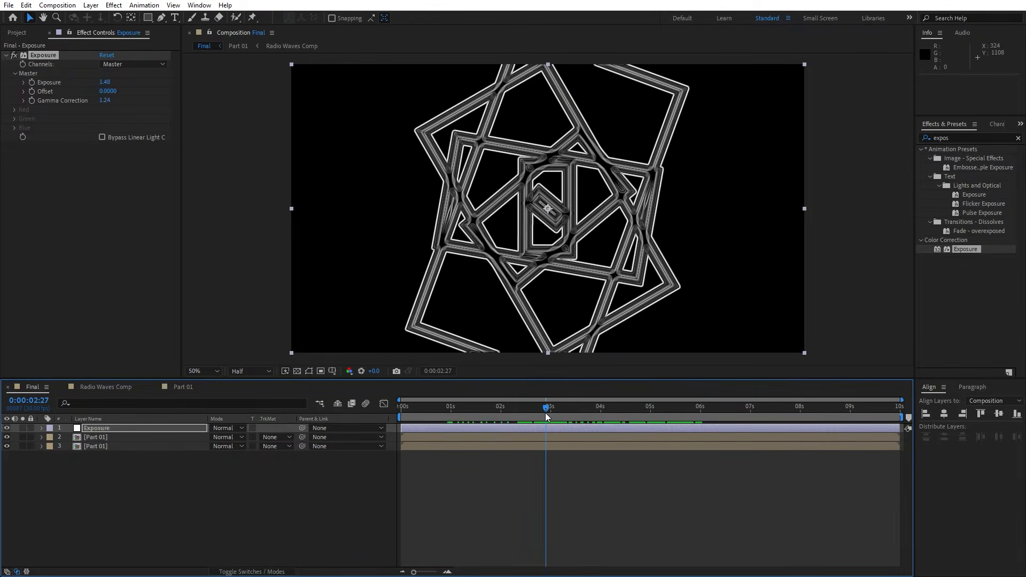
Set the Radio Waves effect's Spin to 0 and check the Final composition's animation up to 0:00:05:16.
{"action": "left_click", "coordinate": [107, 387]}
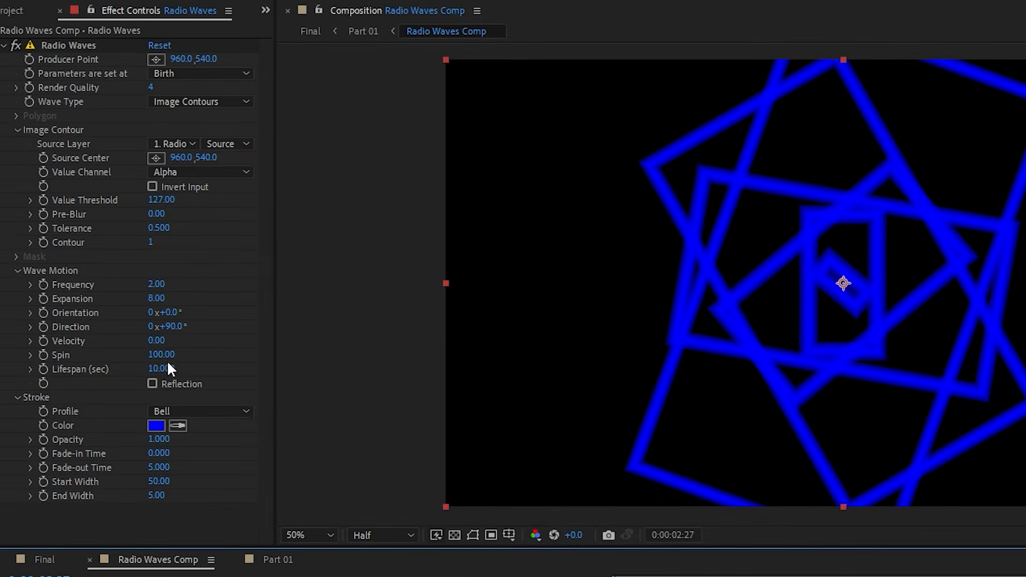
{"action": "left_click", "coordinate": [110, 254]}
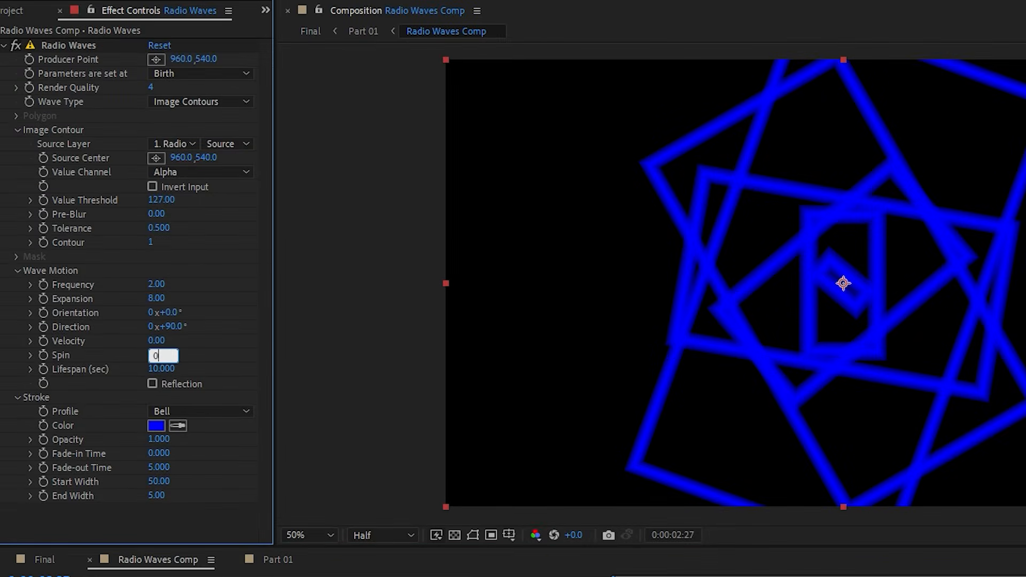
{"action": "key", "text": "Return"}
{"action": "left_click", "coordinate": [41, 390]}
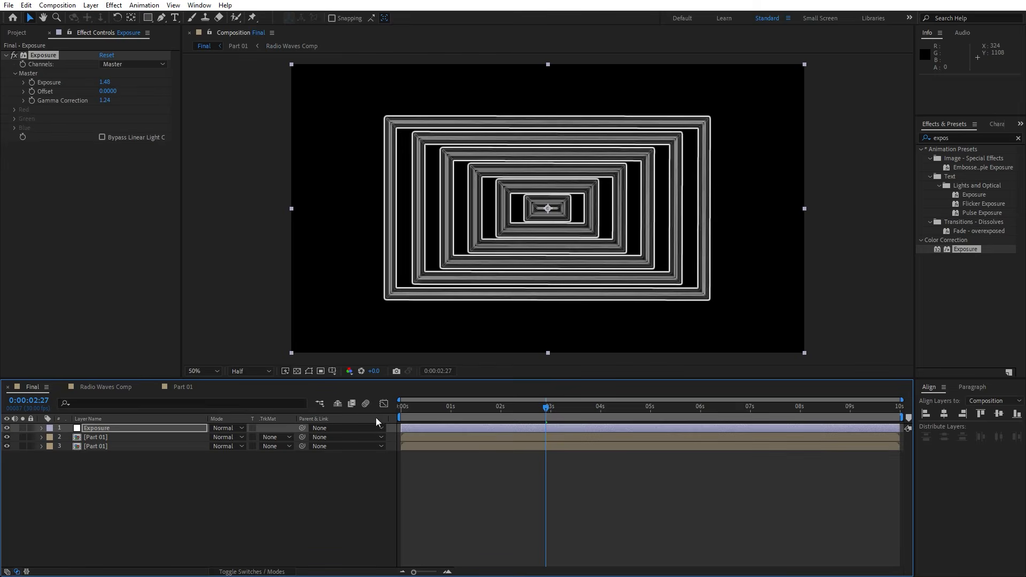
{"action": "left_click_drag", "start_coordinate": [455, 418], "coordinate": [678, 414]}
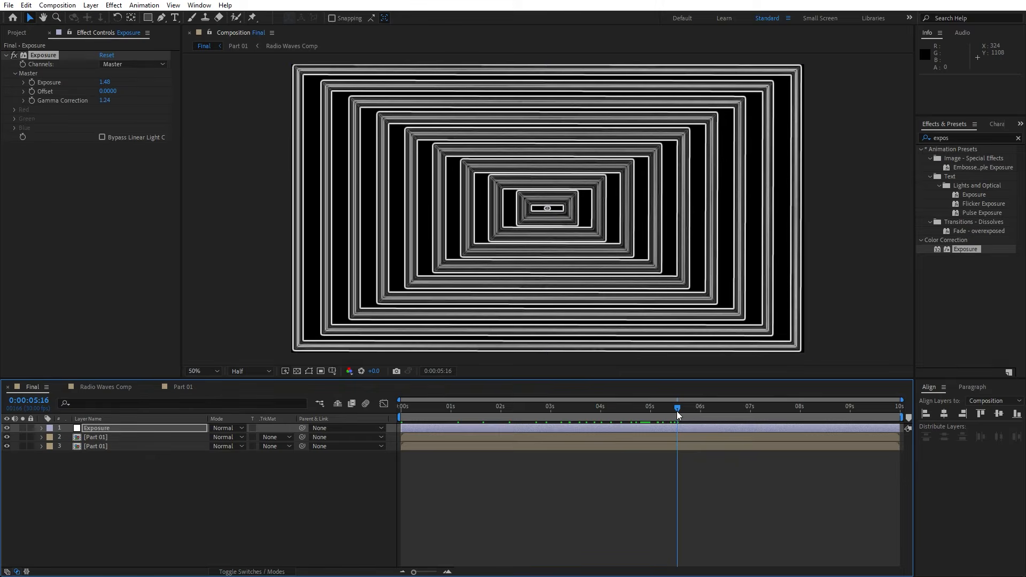
{"action": "key", "text": "space"}
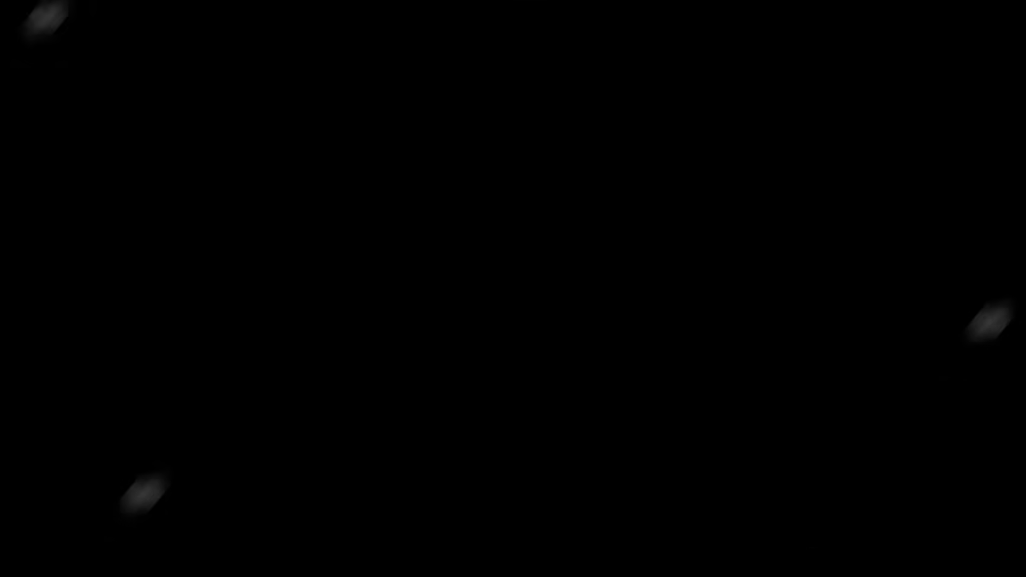